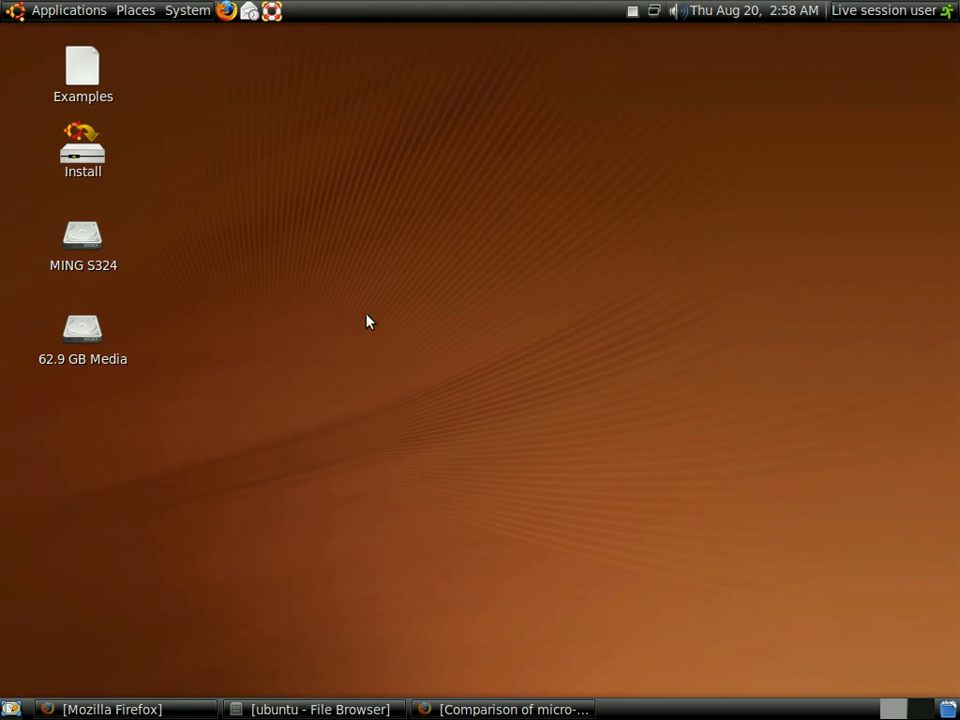
- Show the Applications menu with the Graphics programs F-Spot, GIMP, OpenOffice Drawing and XSane listed
click(38, 10)
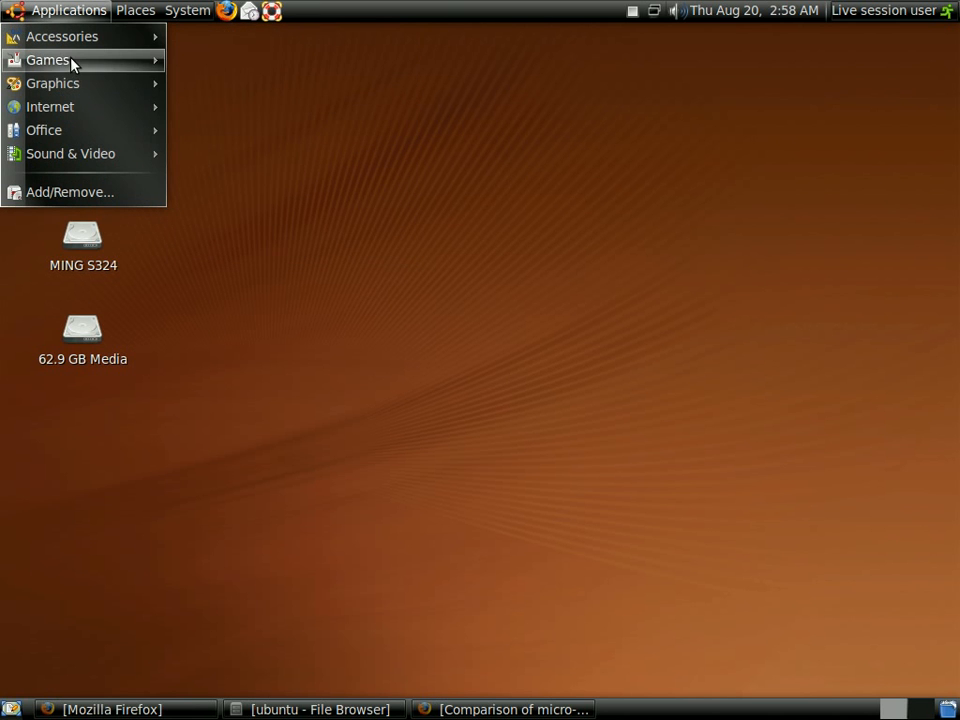
mouse_move(53, 83)
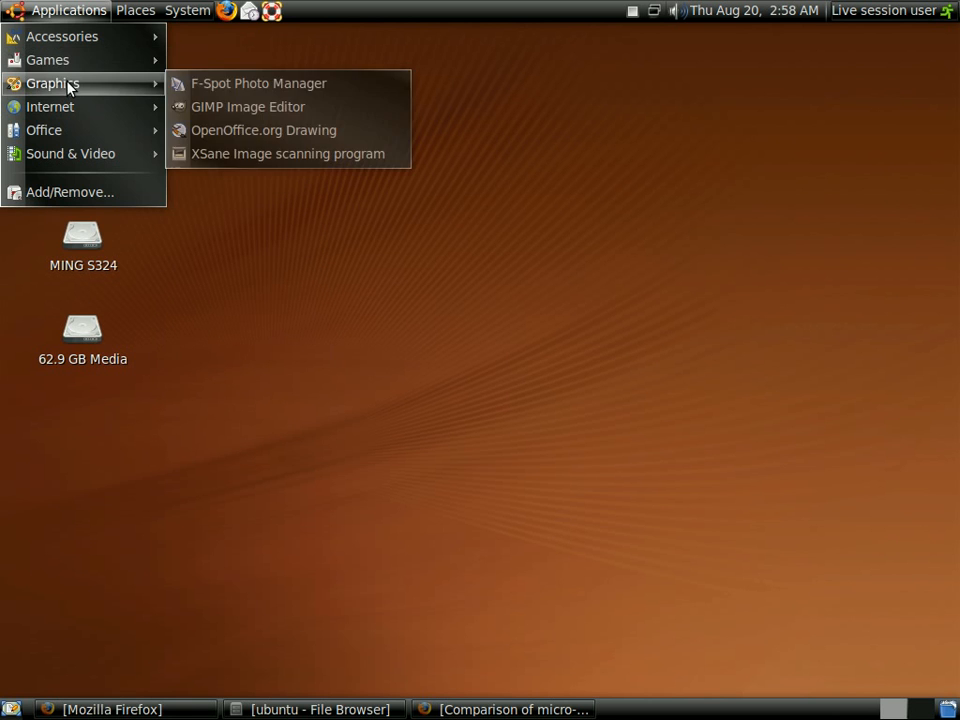
- Browse the Applications list, then the System settings and Administration entries, and dismiss them
click(6, 6)
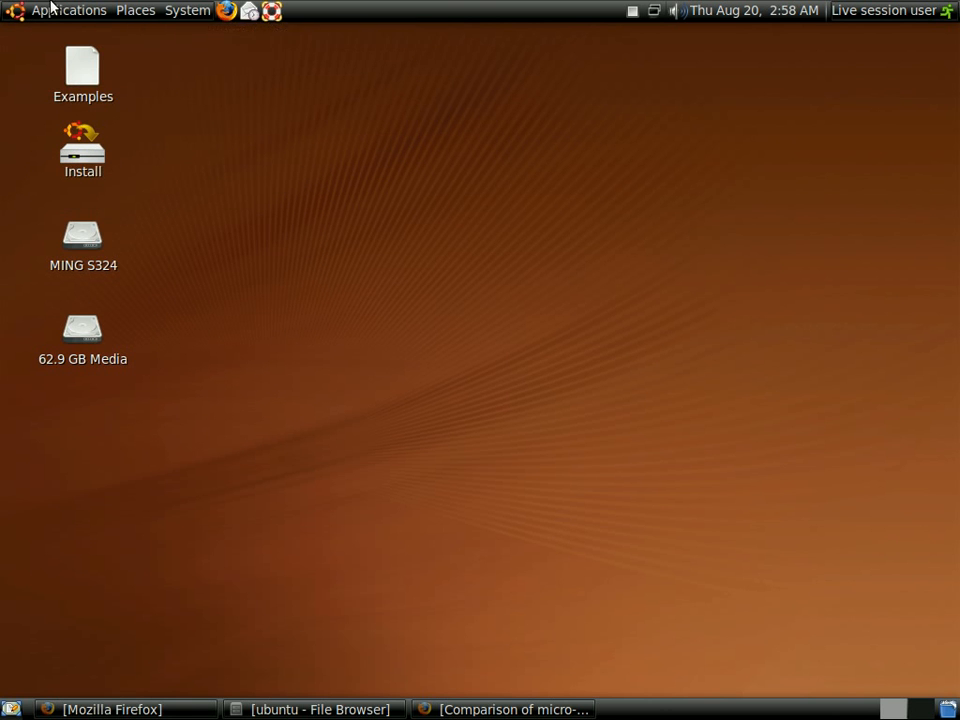
click(51, 12)
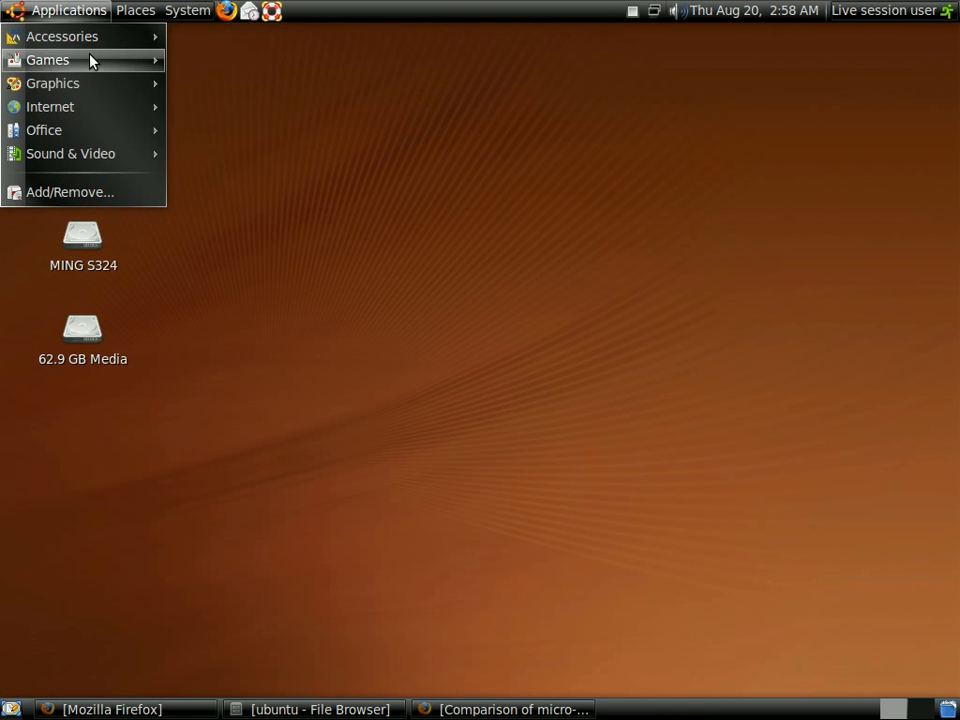
mouse_move(53, 83)
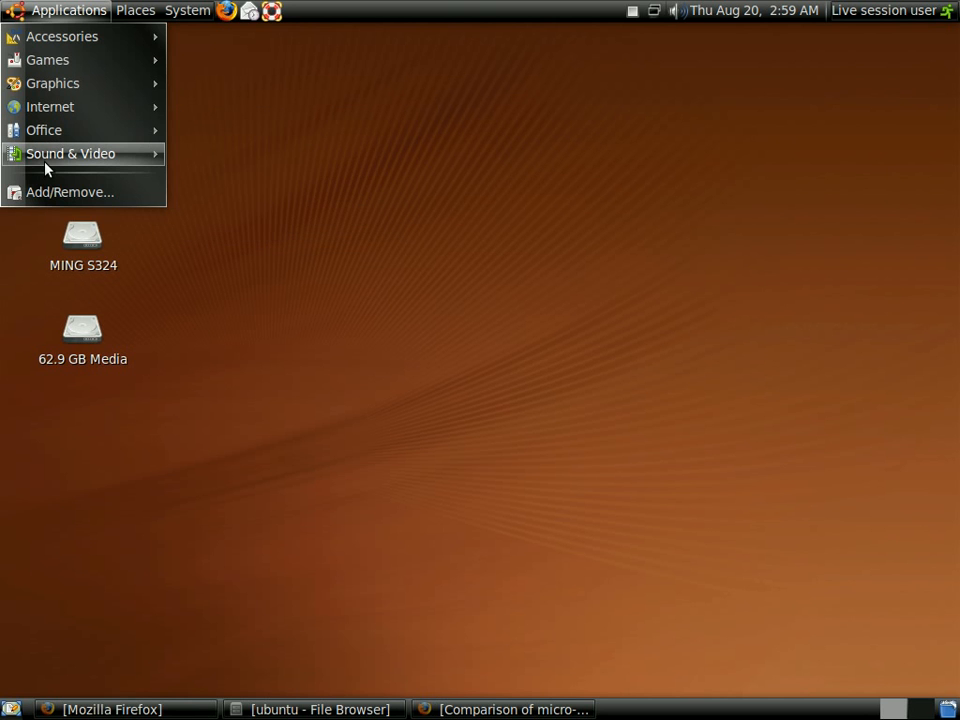
click(261, 109)
click(136, 10)
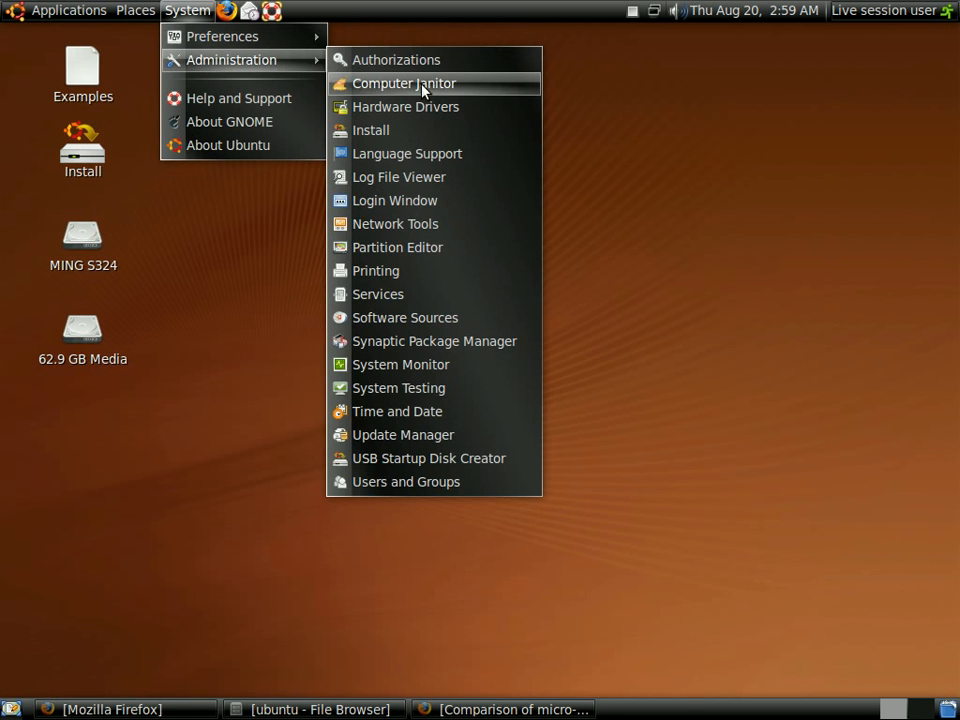
mouse_move(231, 60)
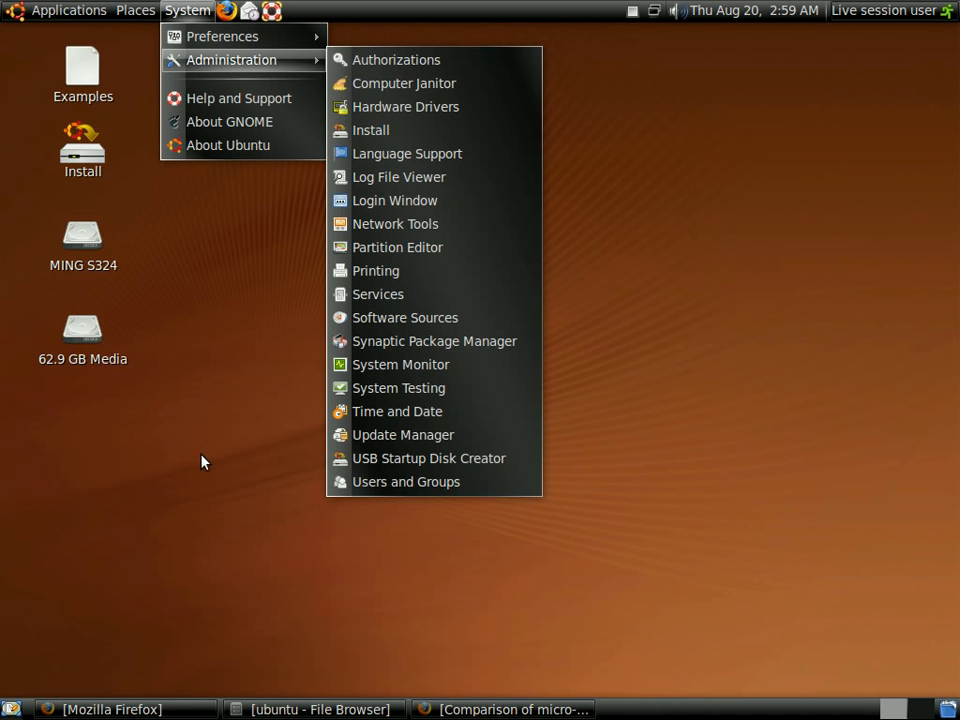
click(166, 8)
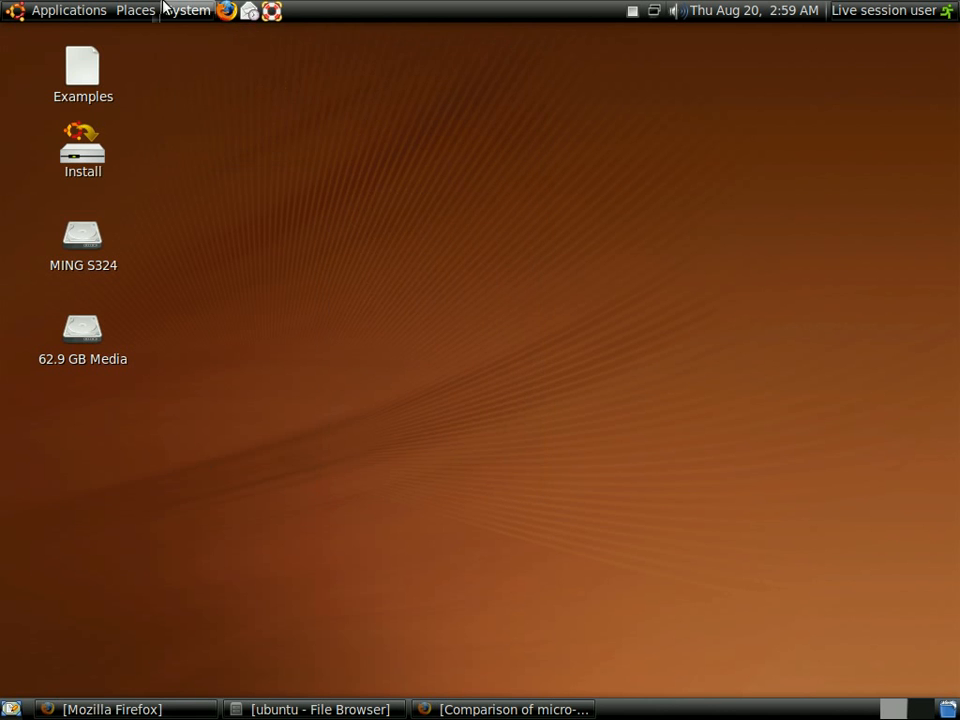
click(184, 9)
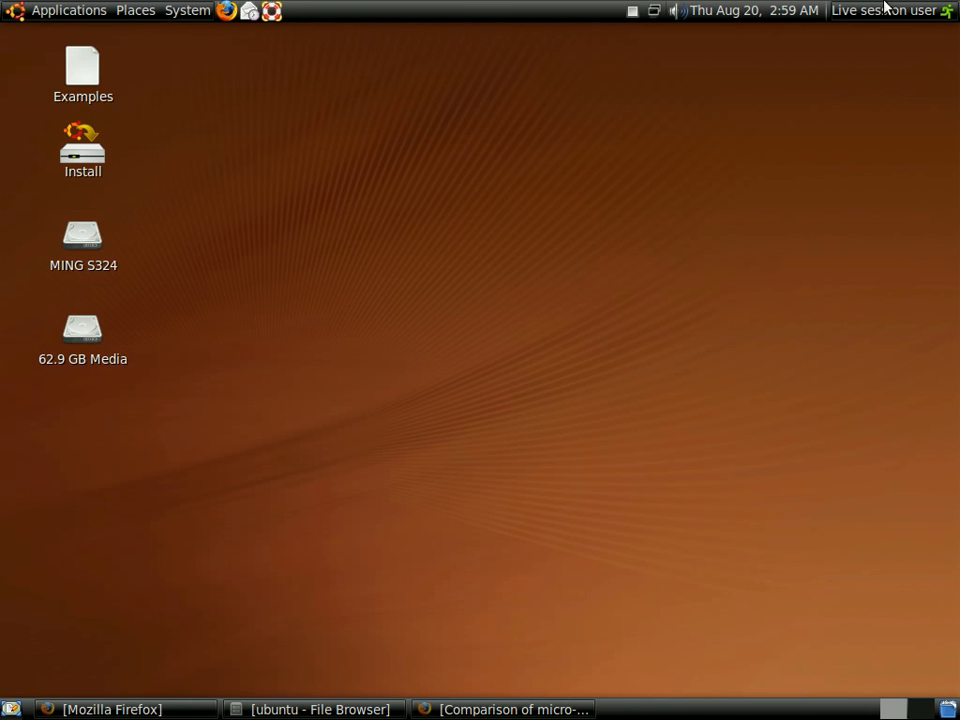
- Reopen Applications to the Office programs, glance at Places and System, and close the menus
drag(418, 321, 628, 540)
click(66, 10)
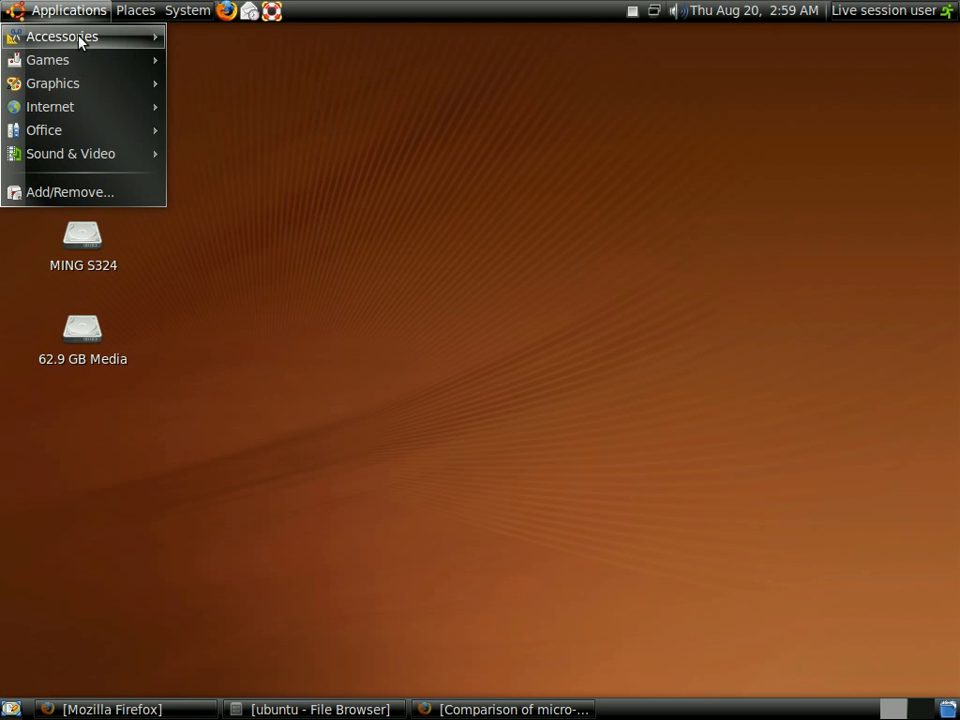
click(136, 12)
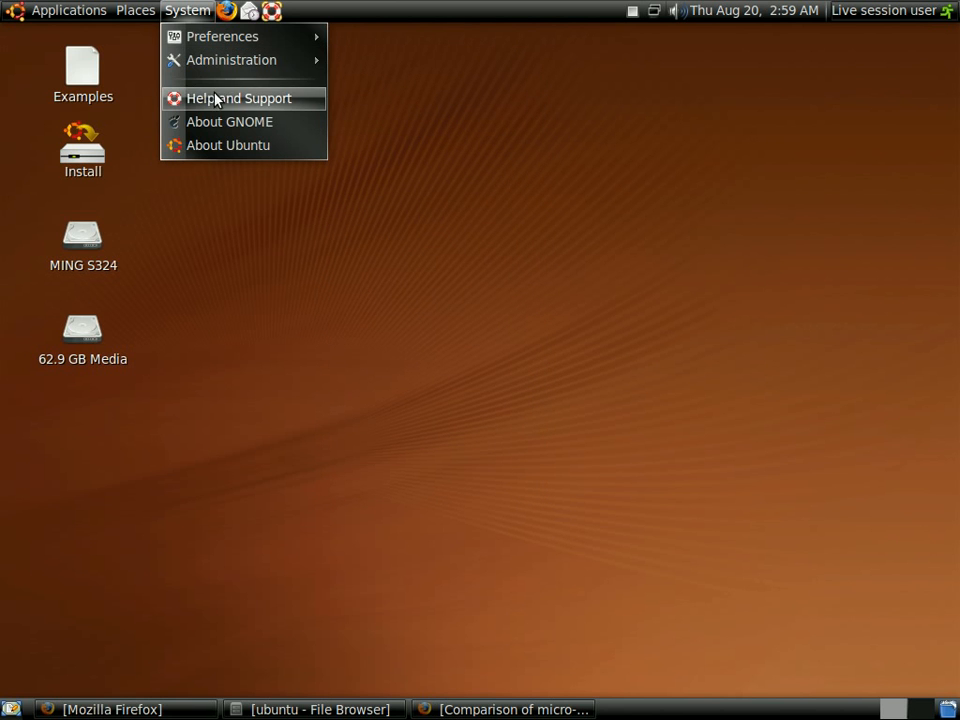
click(184, 10)
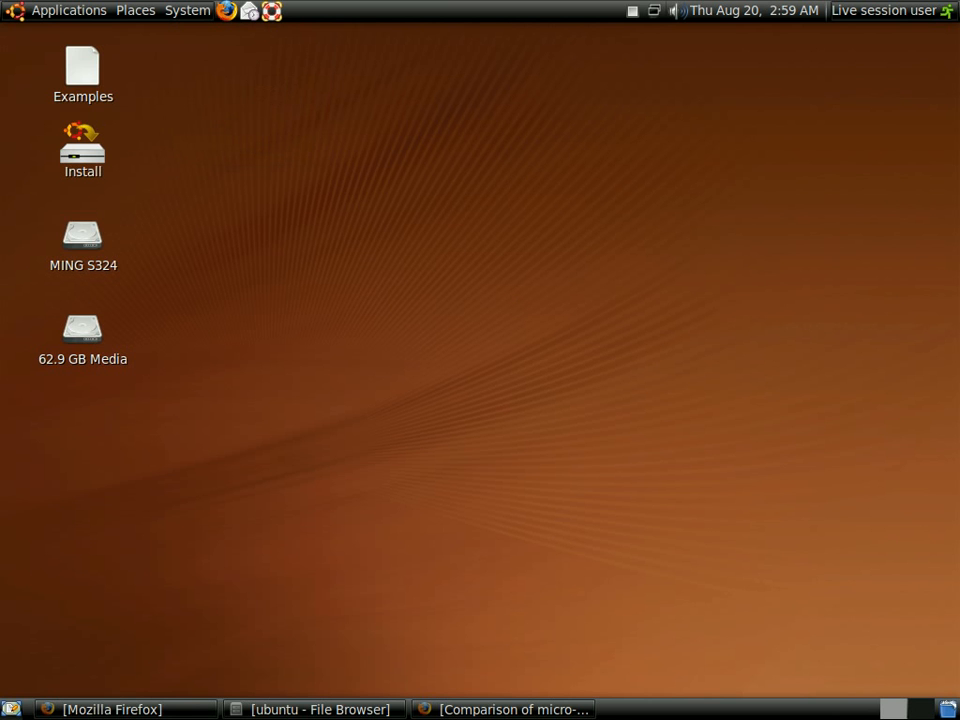
- Look over the Office submenu, then bring the Applications menu back up ready to choose Add/Remove
click(68, 10)
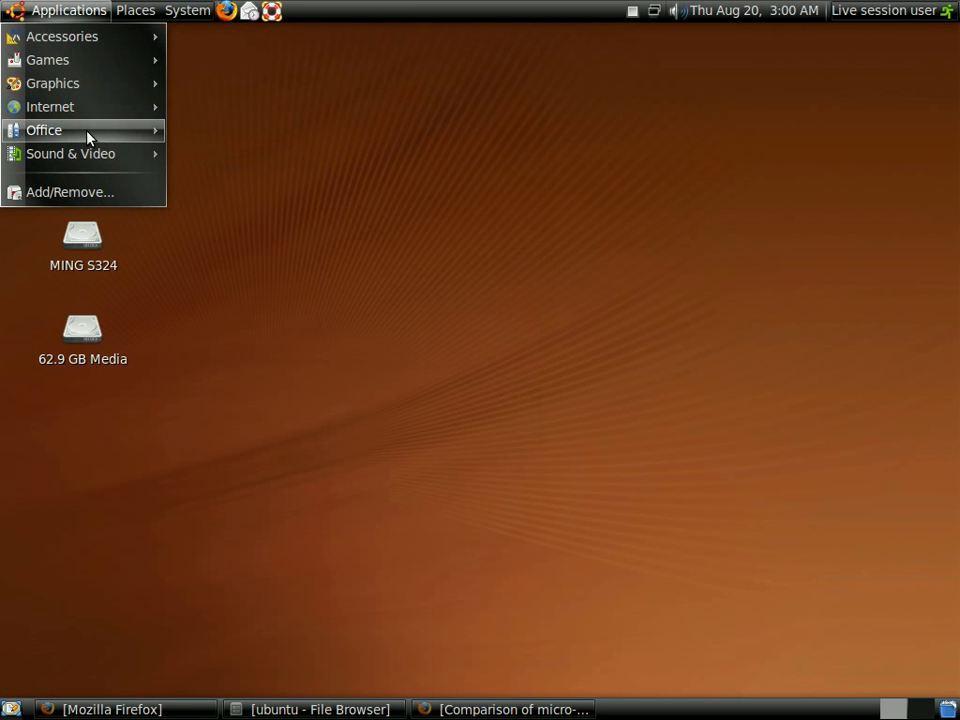
mouse_move(44, 130)
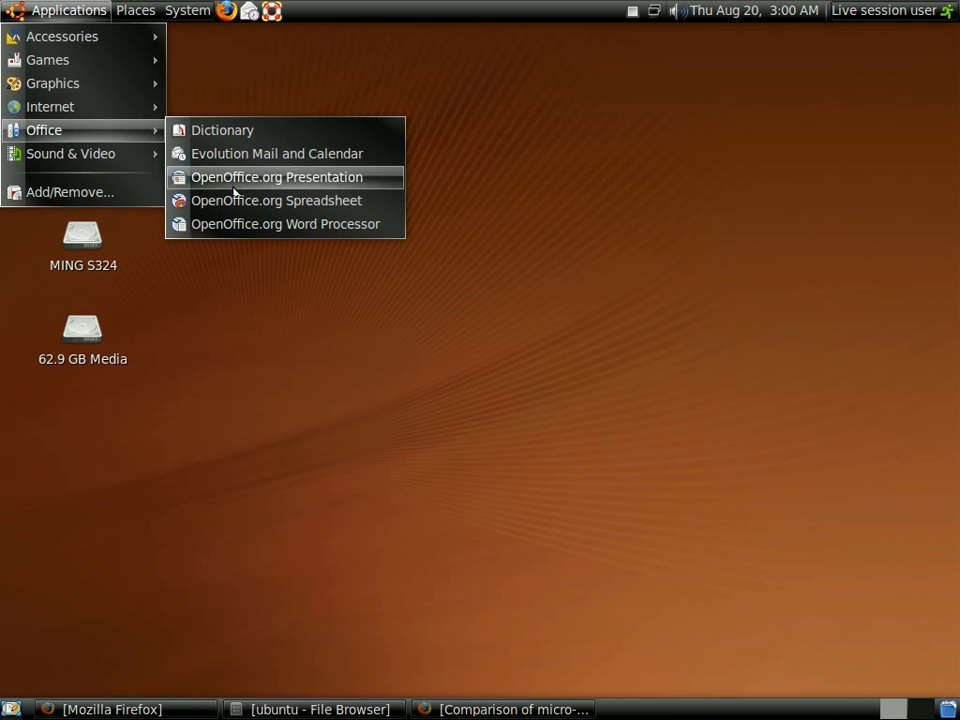
click(620, 434)
click(8, 8)
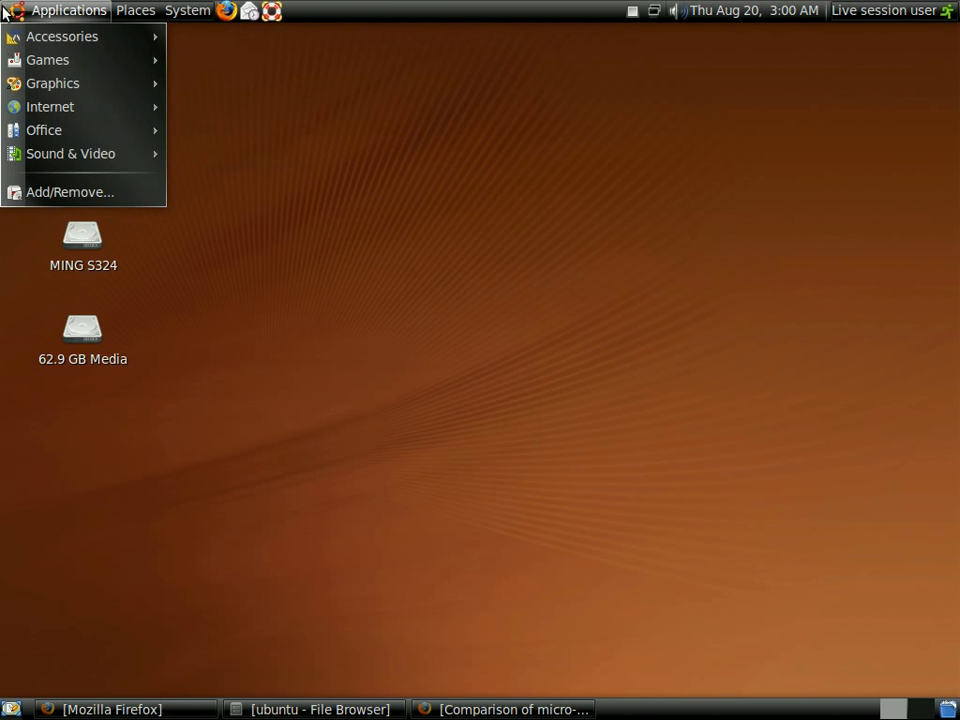
- Start Add/Remove Applications and switch Show to all available applications
click(99, 197)
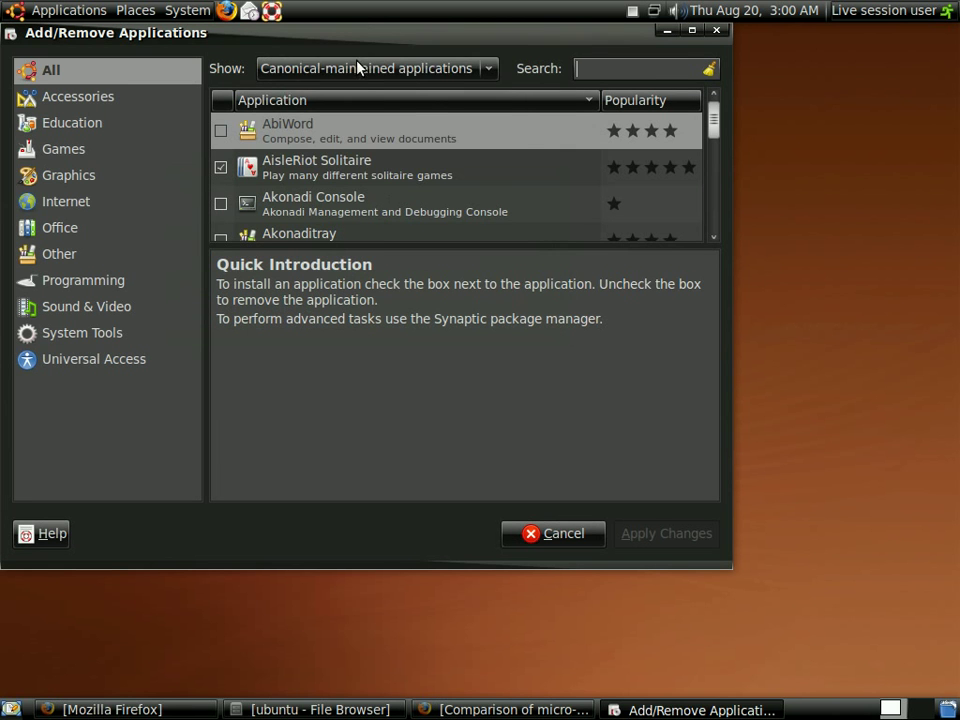
click(358, 67)
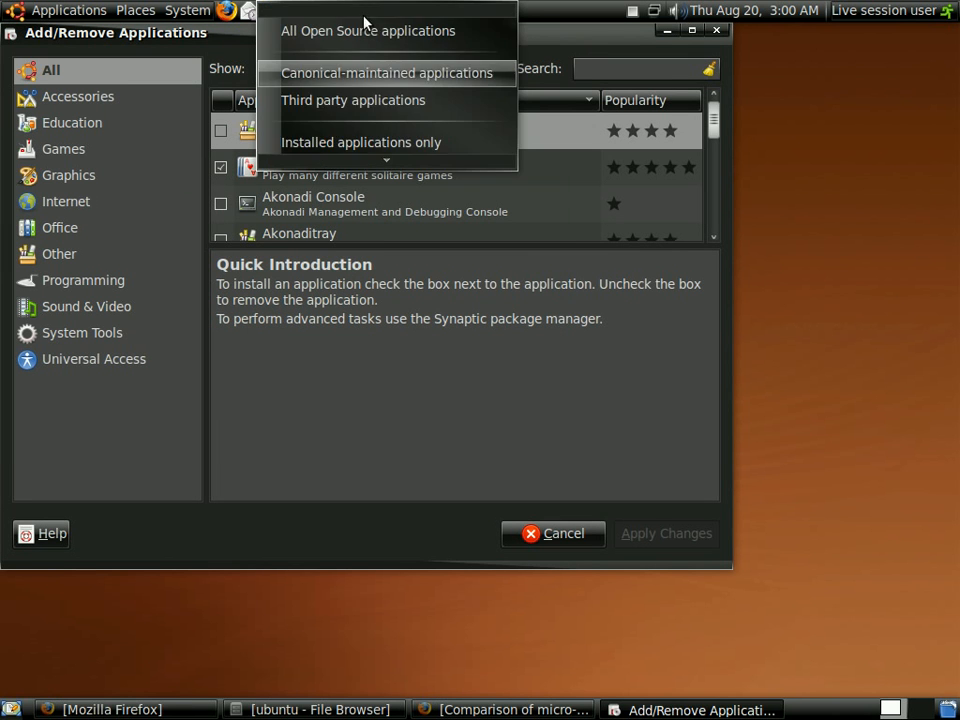
click(368, 15)
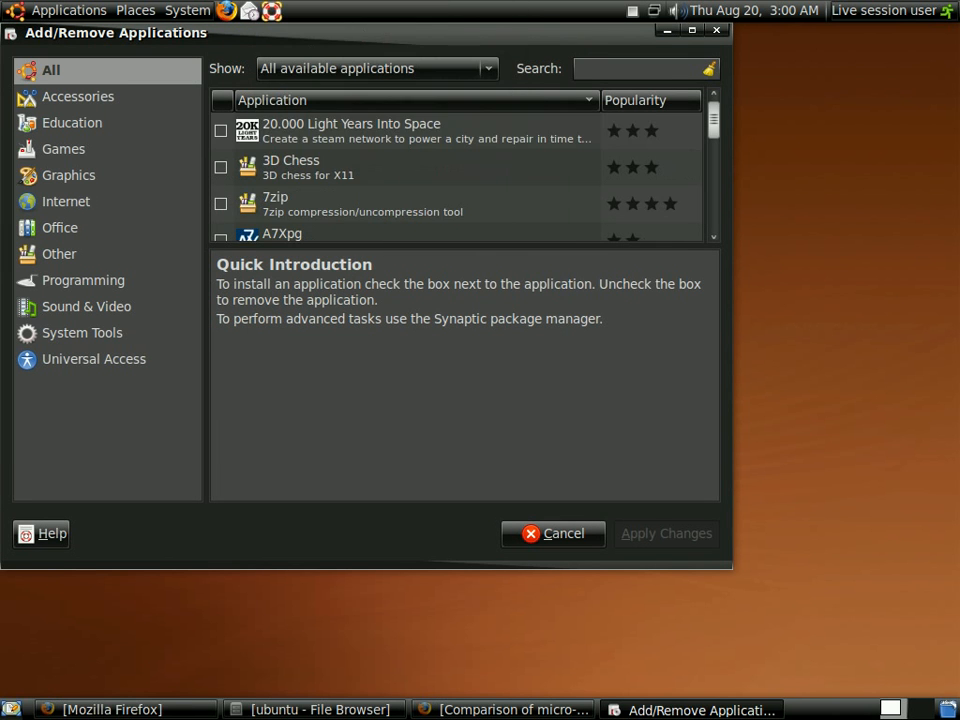
click(50, 8)
click(57, 9)
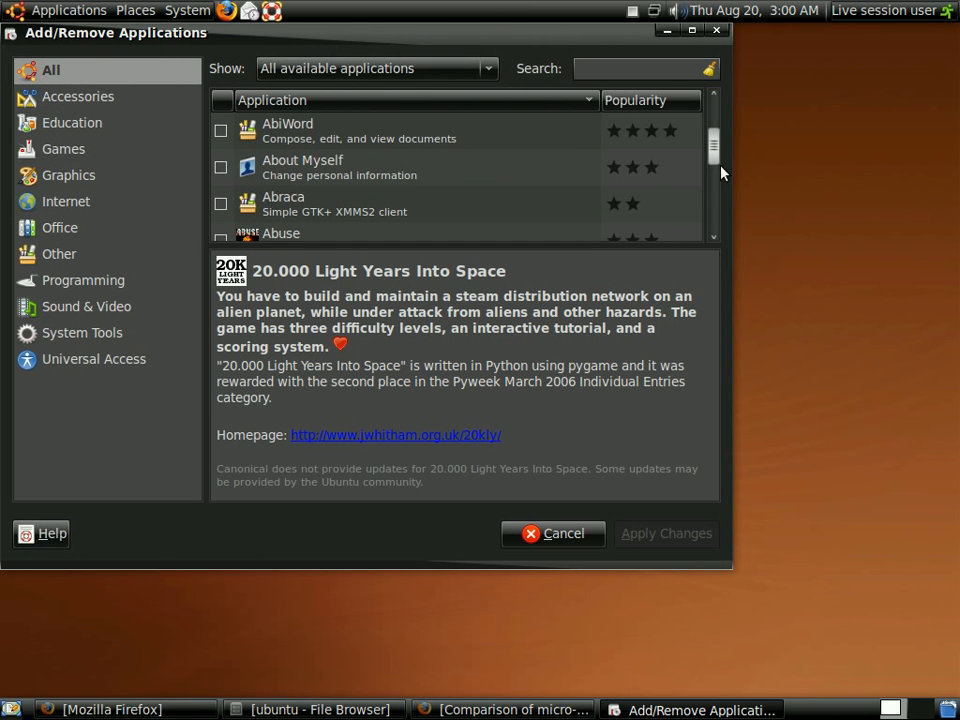
click(713, 172)
mouse_move(716, 159)
mouse_down()
mouse_move(709, 174)
mouse_move(713, 118)
mouse_up()
- Step through Accessories, Education, Games, Graphics, Office, Programming and Sound & Video, then back to All
click(86, 99)
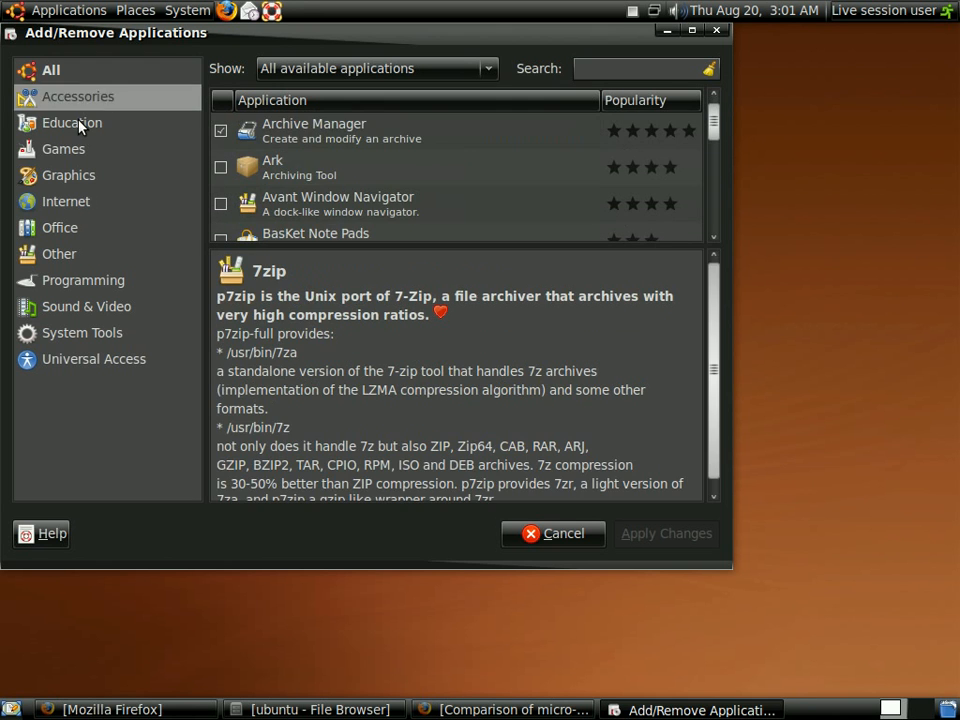
click(82, 125)
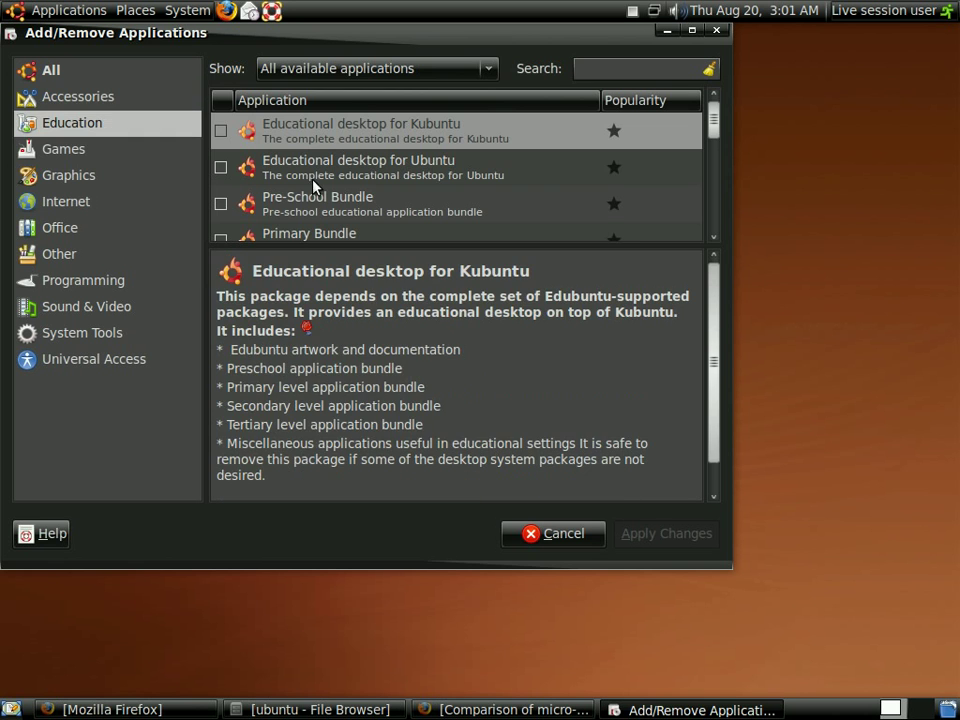
click(85, 152)
click(80, 184)
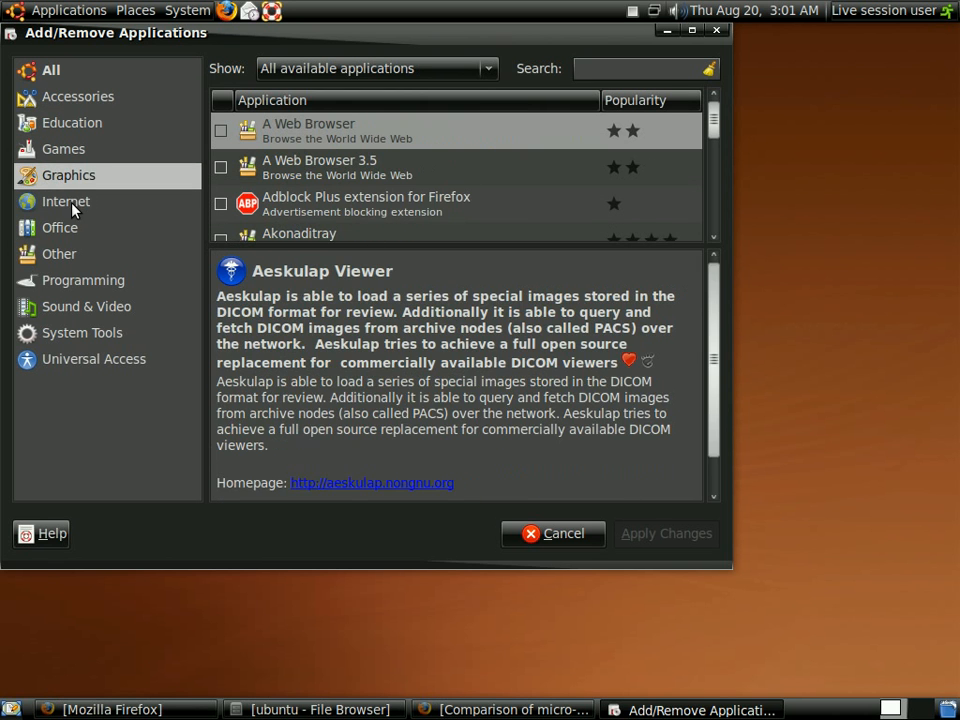
click(70, 230)
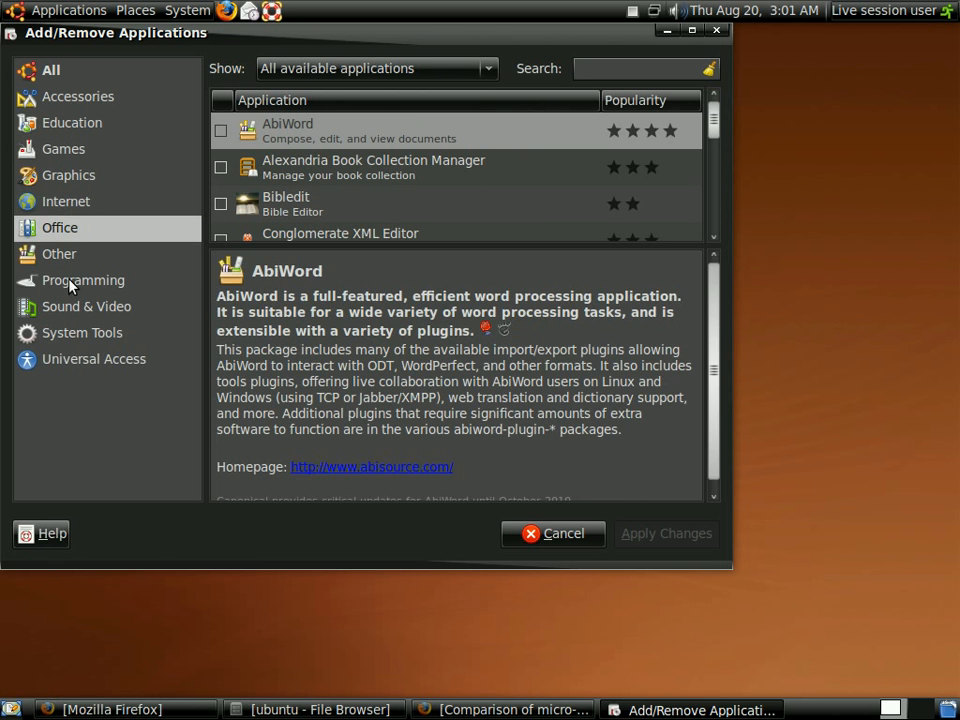
click(75, 281)
click(73, 309)
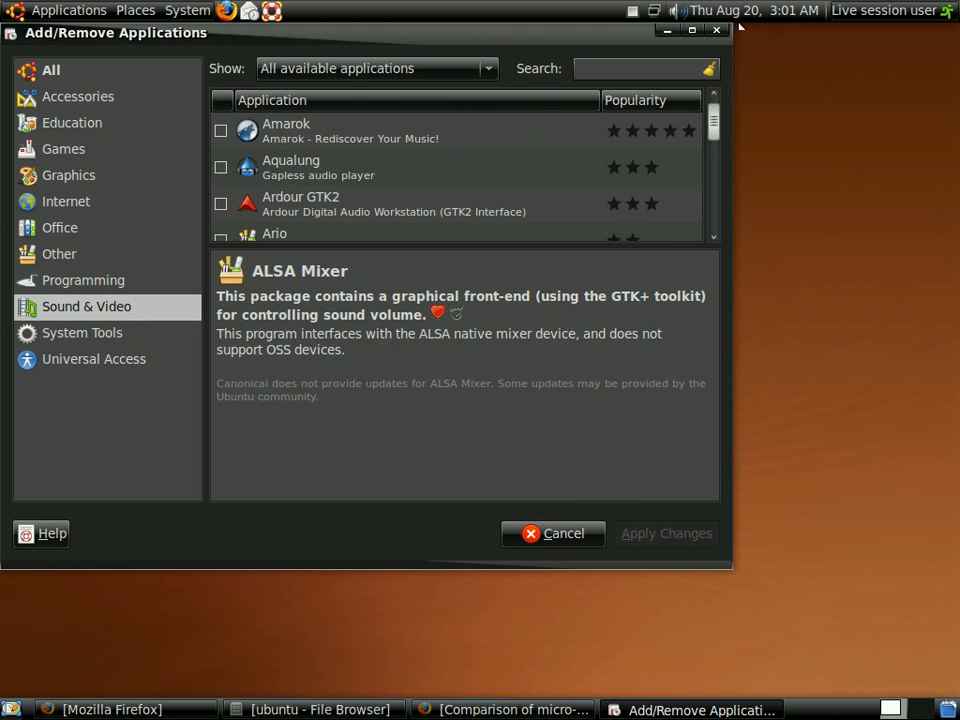
mouse_move(710, 130)
mouse_down()
mouse_move(712, 207)
mouse_move(713, 100)
mouse_up()
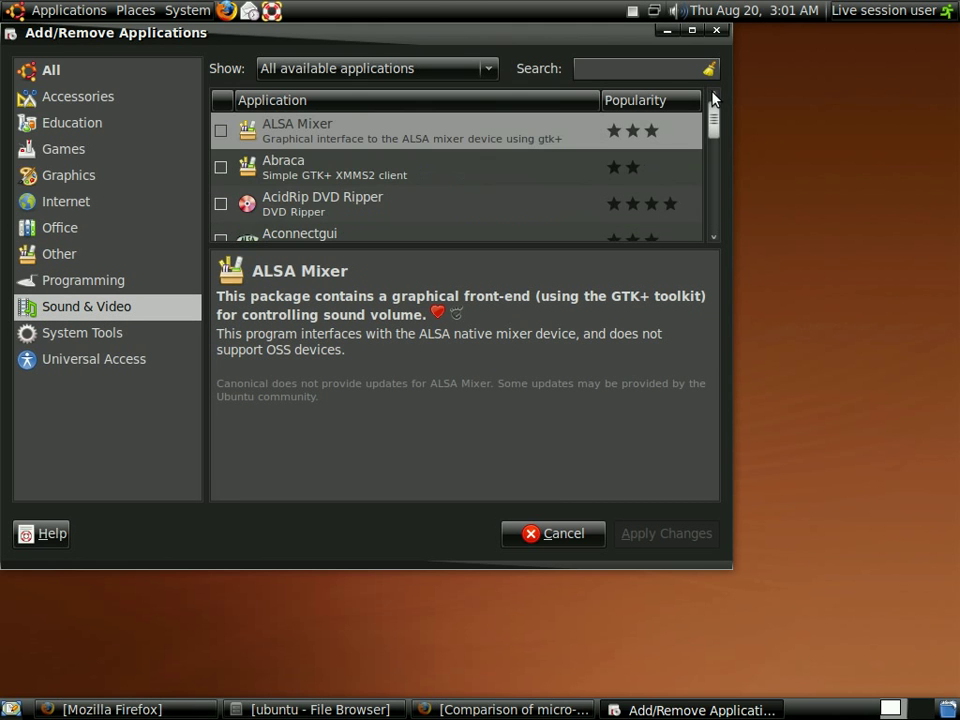
click(55, 68)
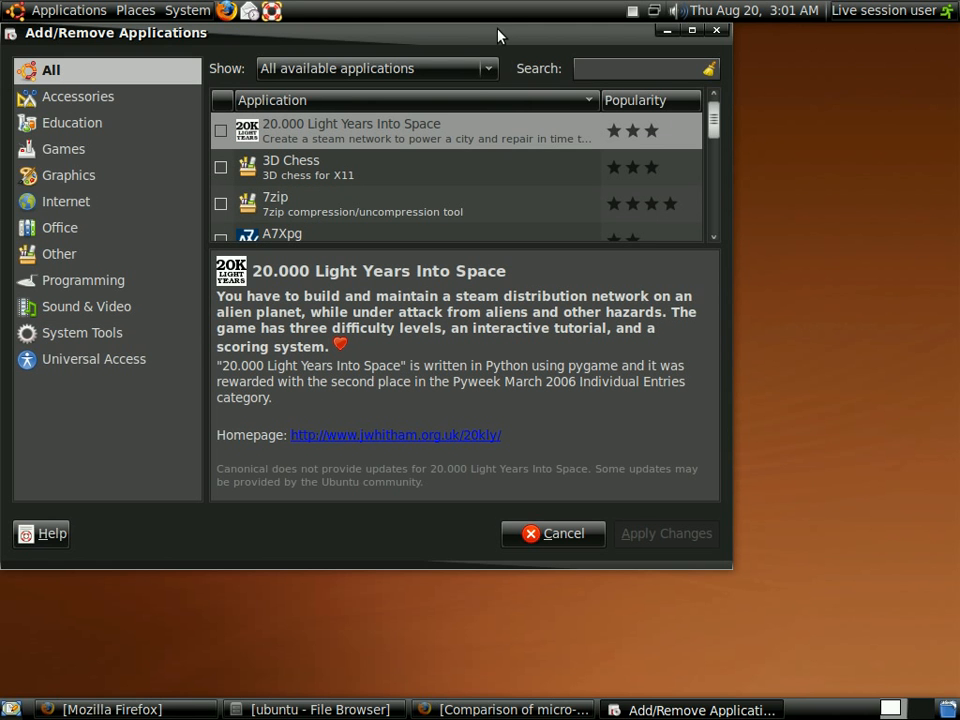
- Maximize the Add/Remove window so the full application catalogue fills the screen
click(691, 30)
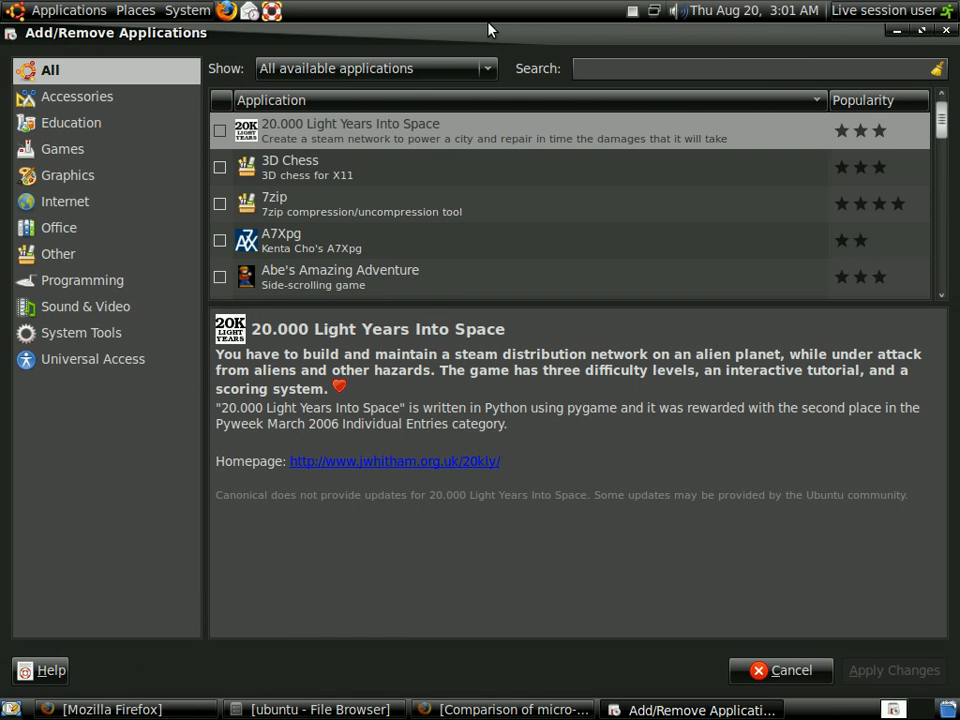
drag(390, 40, 422, 18)
mouse_move(940, 125)
mouse_down()
mouse_move(927, 273)
mouse_move(938, 118)
mouse_up()
click(941, 172)
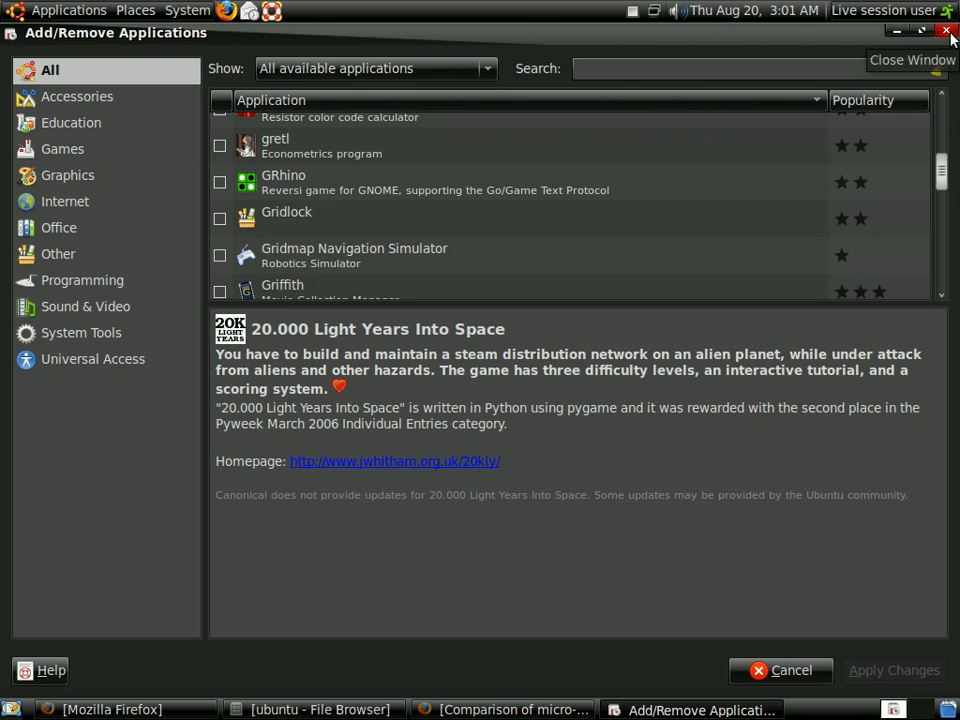
- Close Add/Remove Applications and select then deselect the Install desktop icon a couple of times
click(946, 30)
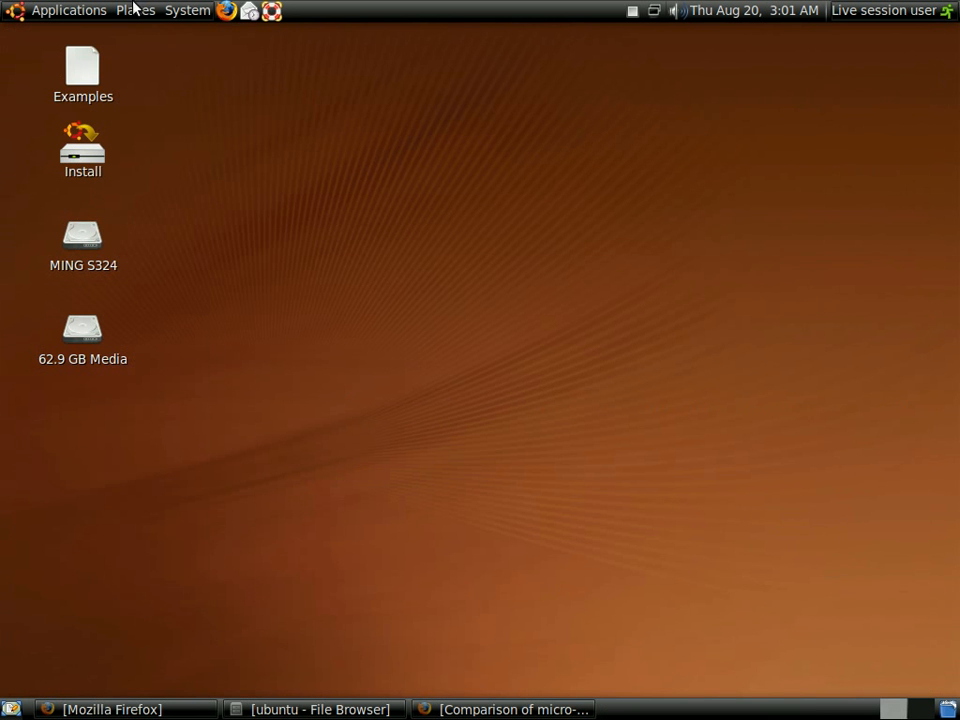
mouse_move(132, 124)
mouse_down()
mouse_move(1, 162)
mouse_move(1, 197)
mouse_up()
click(578, 212)
drag(626, 523, 383, 690)
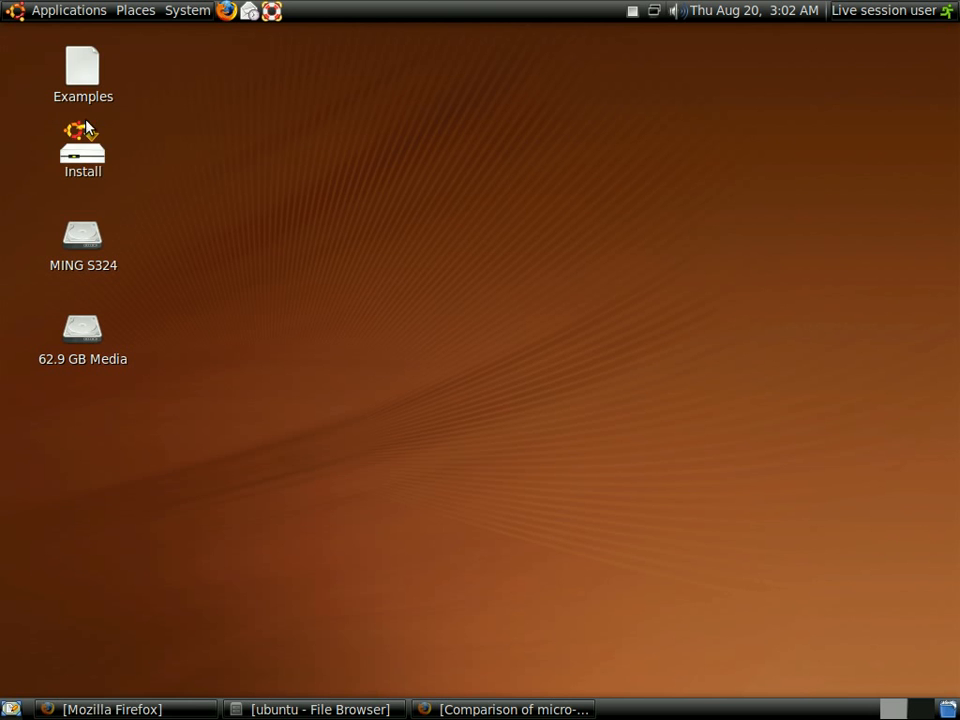
drag(1, 113, 261, 188)
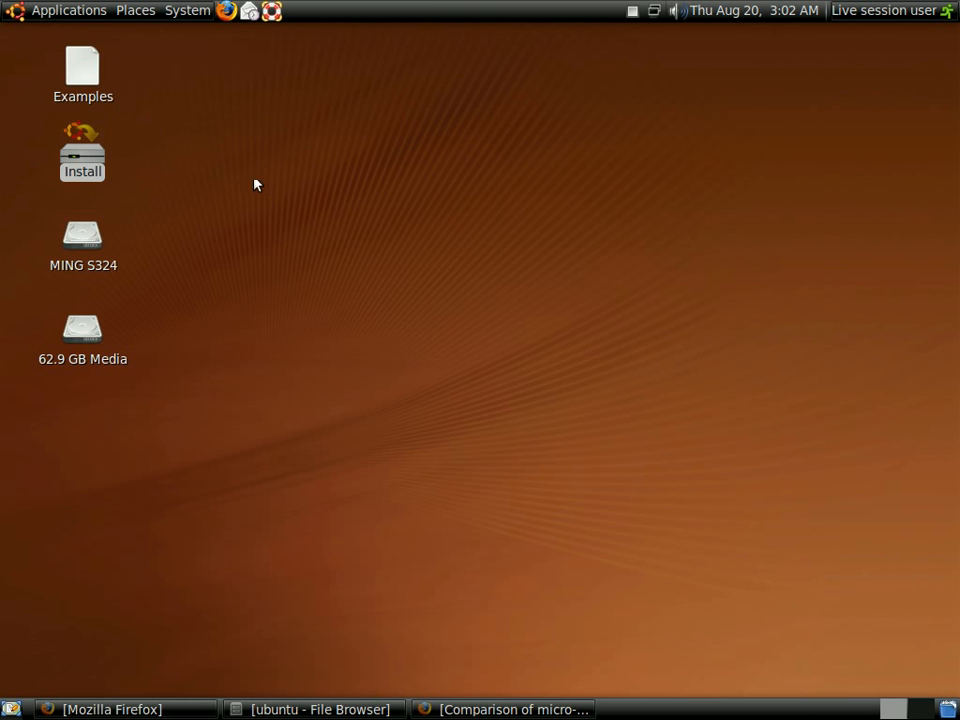
click(226, 182)
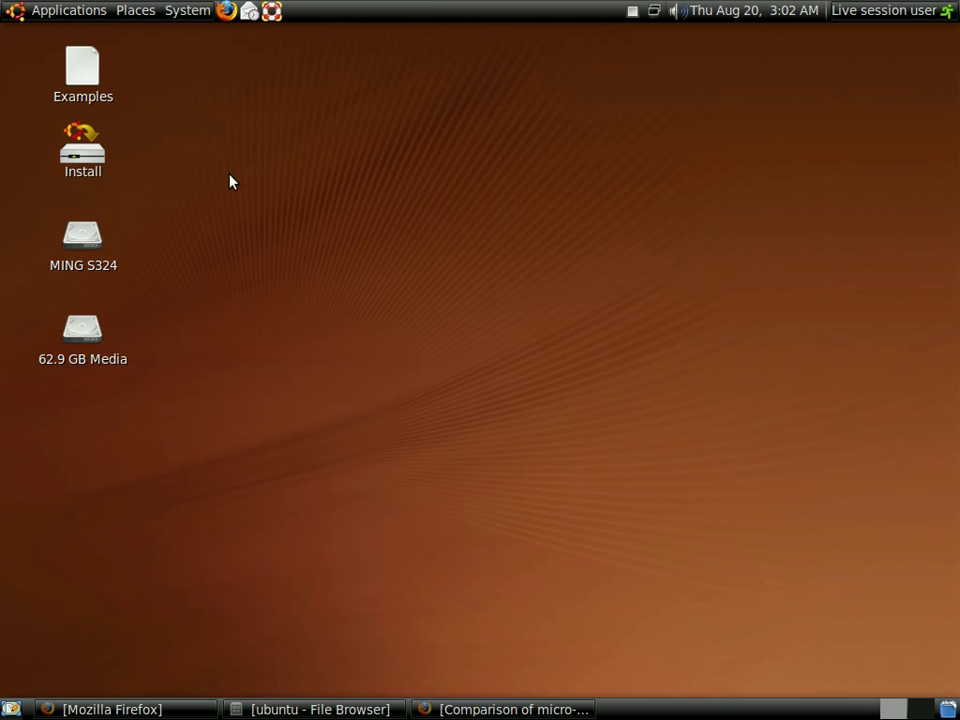
- From Places open the home folder, switch to New Volume and browse into Ming/Youtube with its .flv videos
click(186, 8)
mouse_move(136, 10)
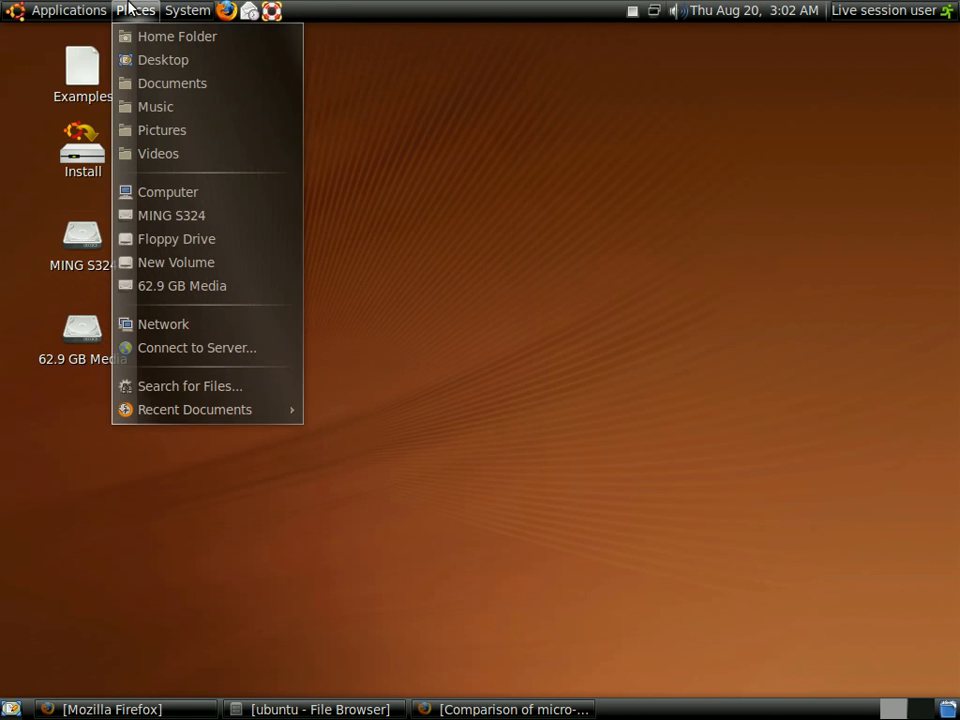
click(163, 36)
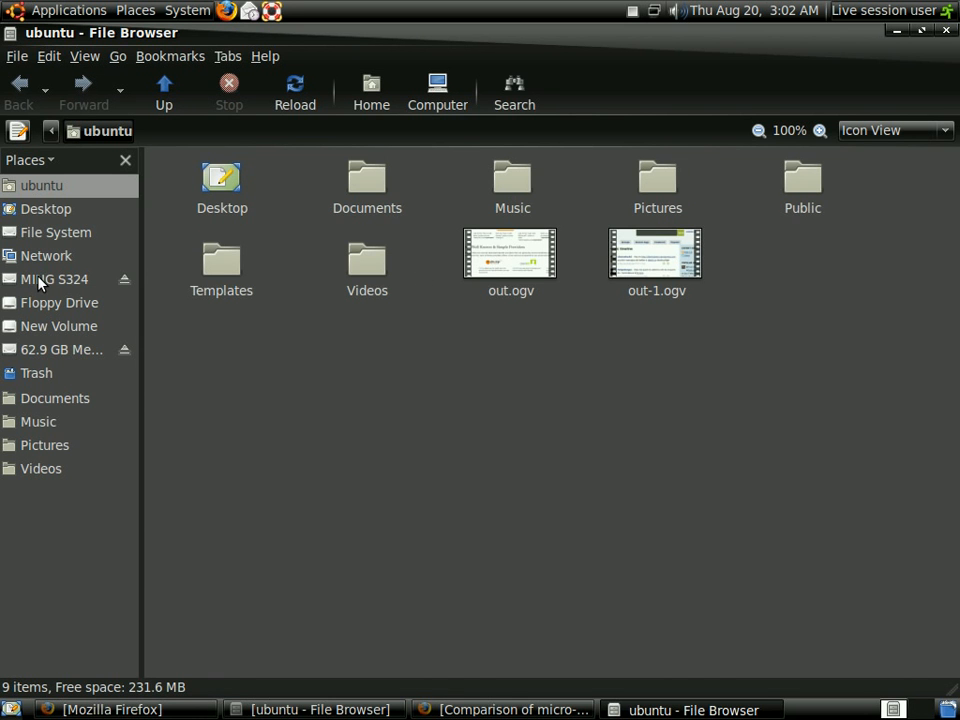
click(40, 328)
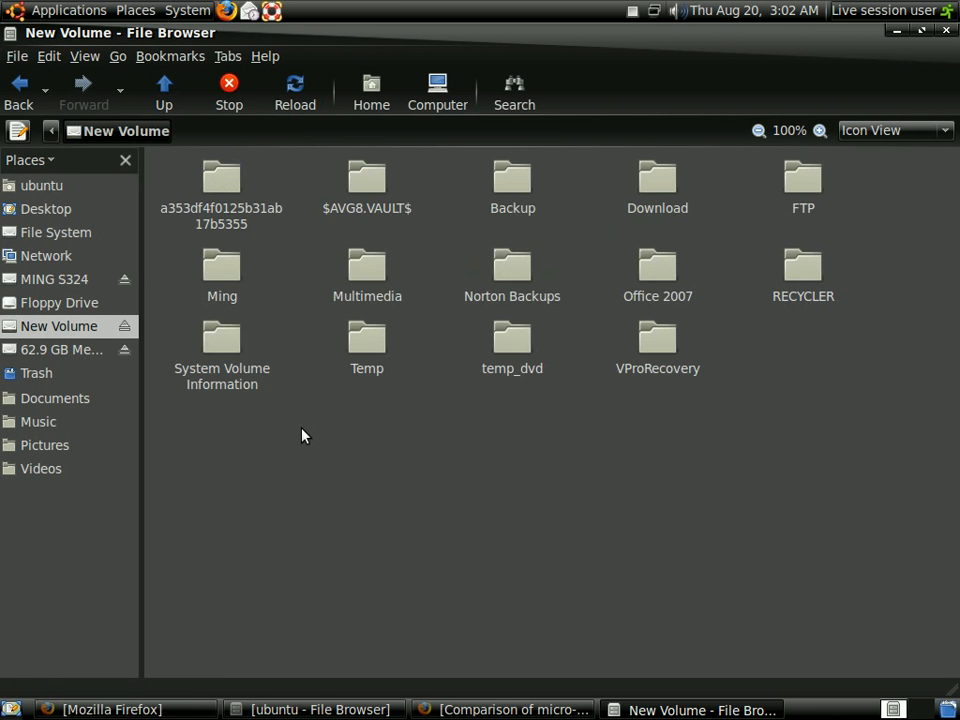
double_click(200, 290)
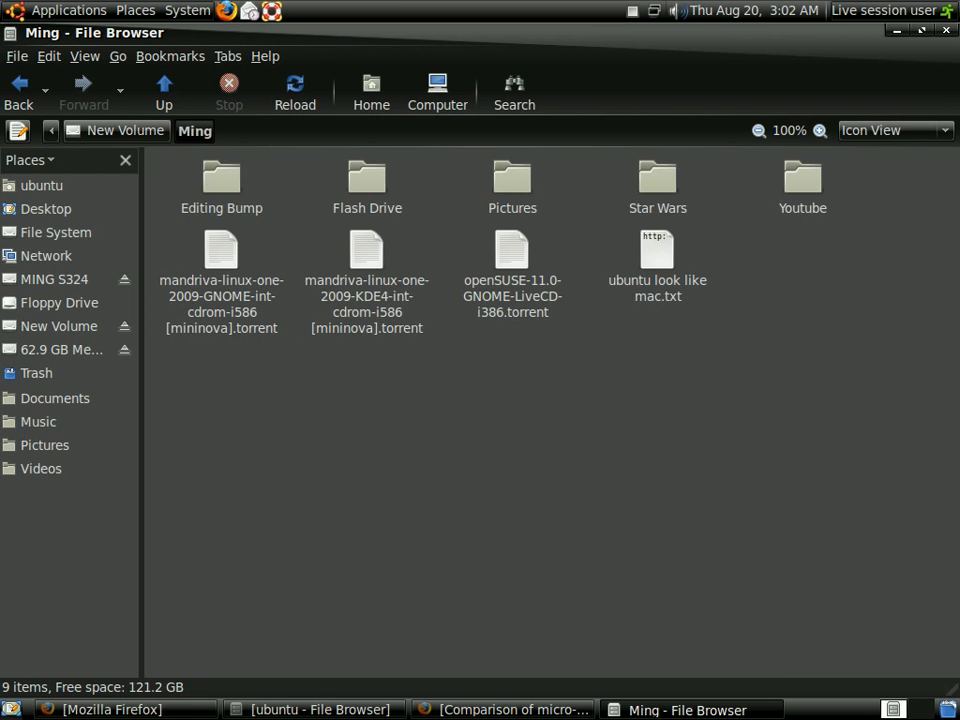
double_click(804, 197)
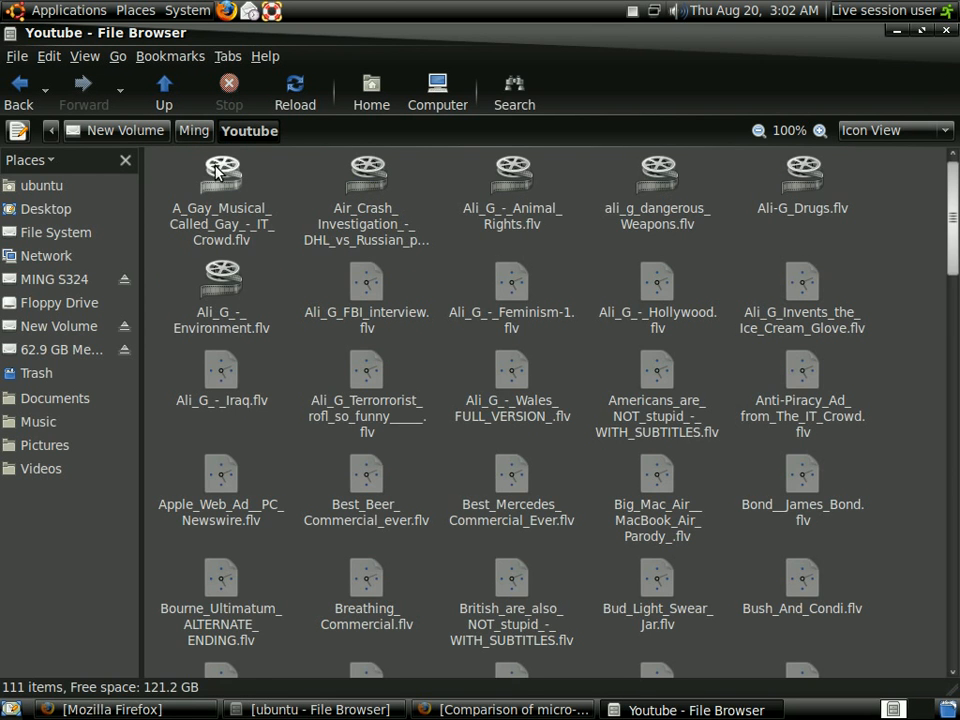
- Play the first .flv in Movie Player, search for the missing plugin, then cancel installing gstreamer0.10-plugins-bad
double_click(217, 172)
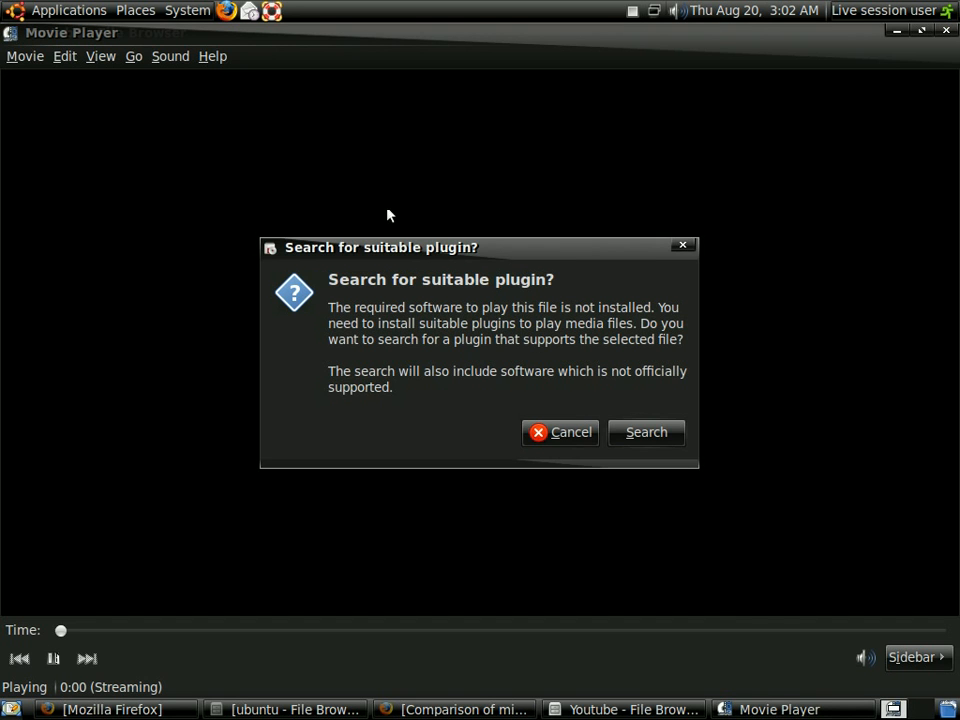
drag(356, 253, 338, 233)
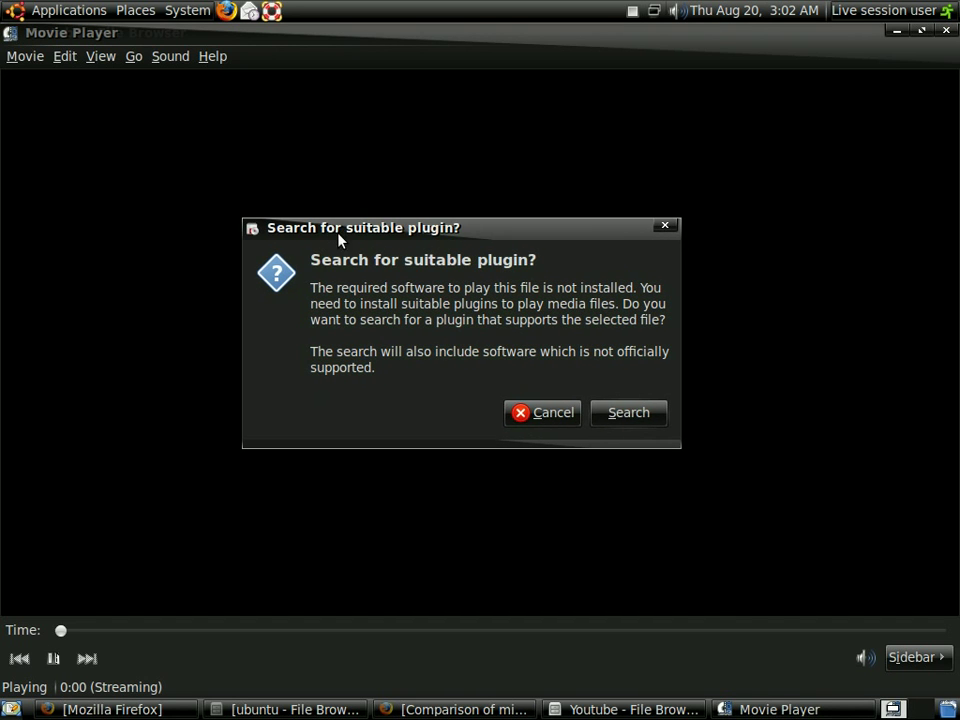
click(617, 421)
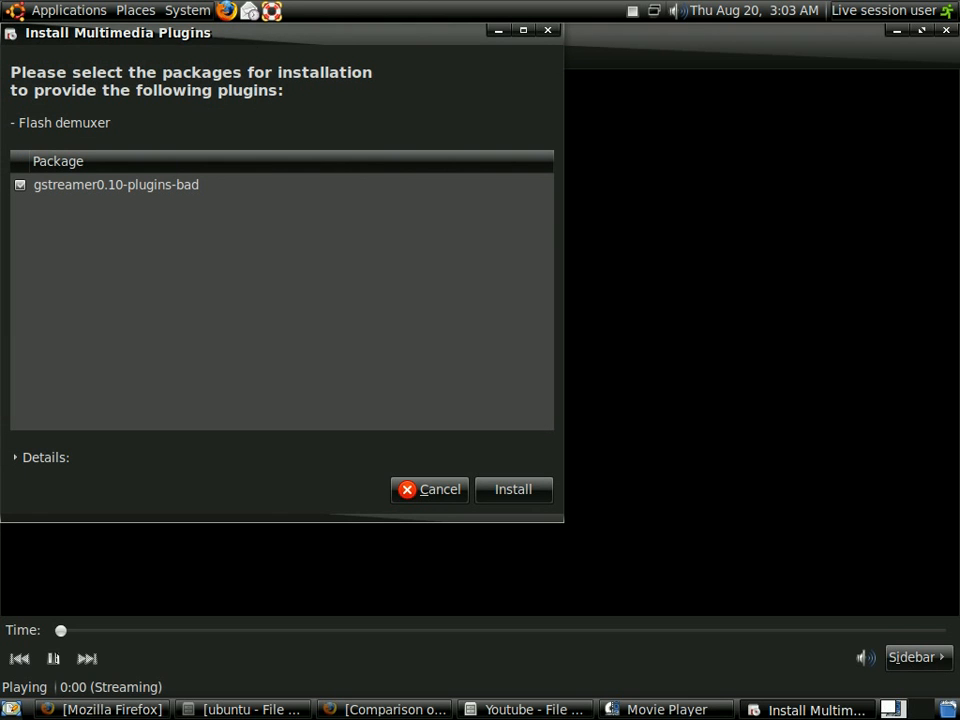
drag(291, 30, 432, 87)
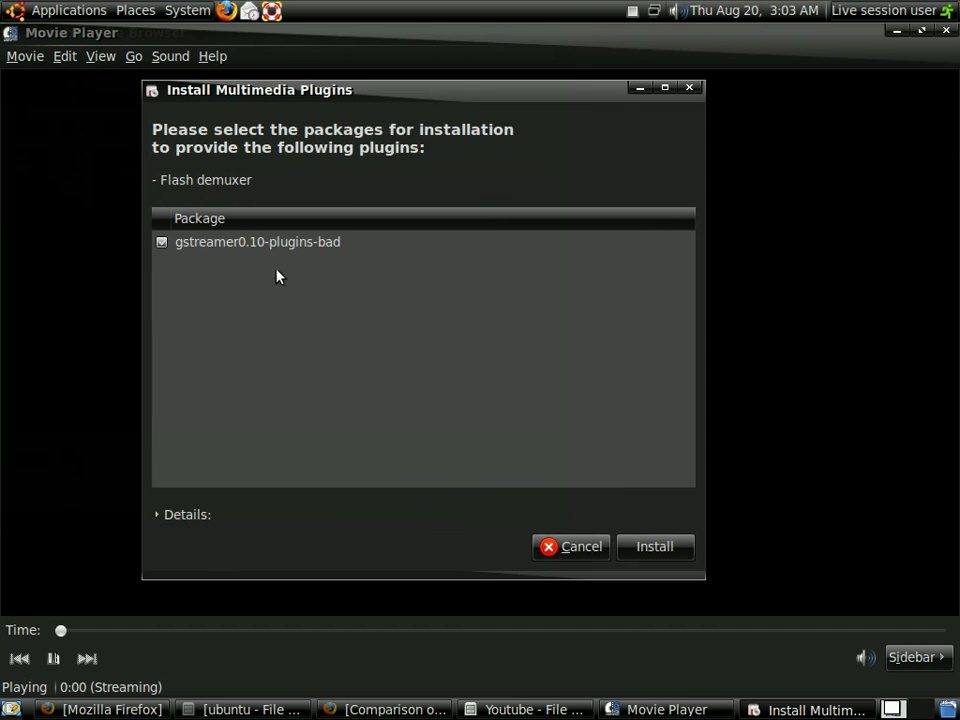
click(582, 550)
- Dismiss the error, close Movie Player, and scroll the Youtube folder, cancelling a started drag of the Windows_Vista video
click(590, 447)
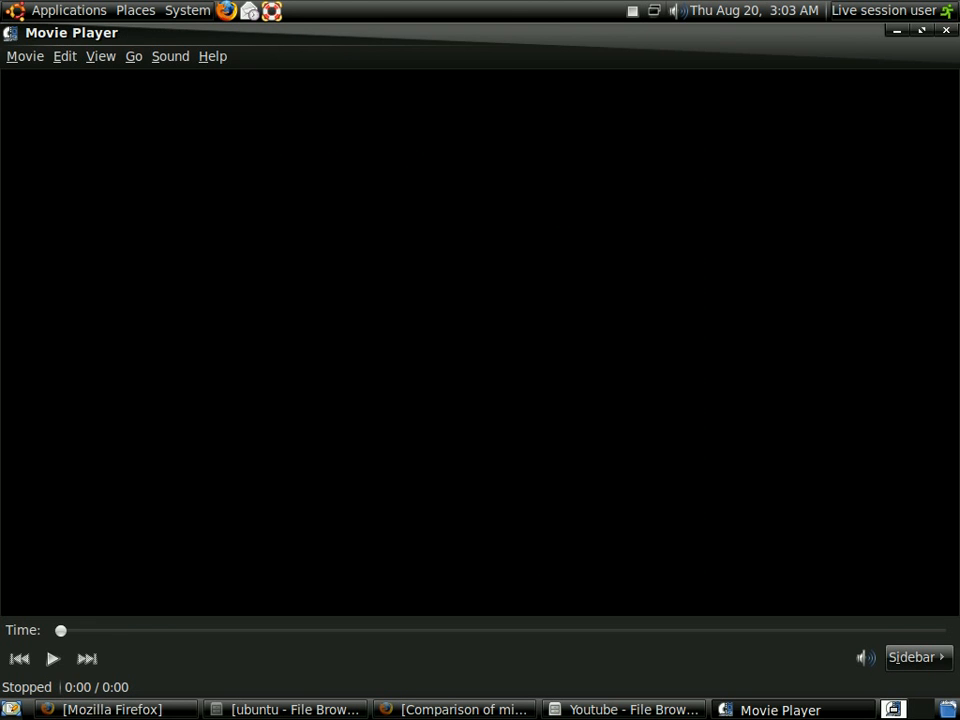
click(947, 31)
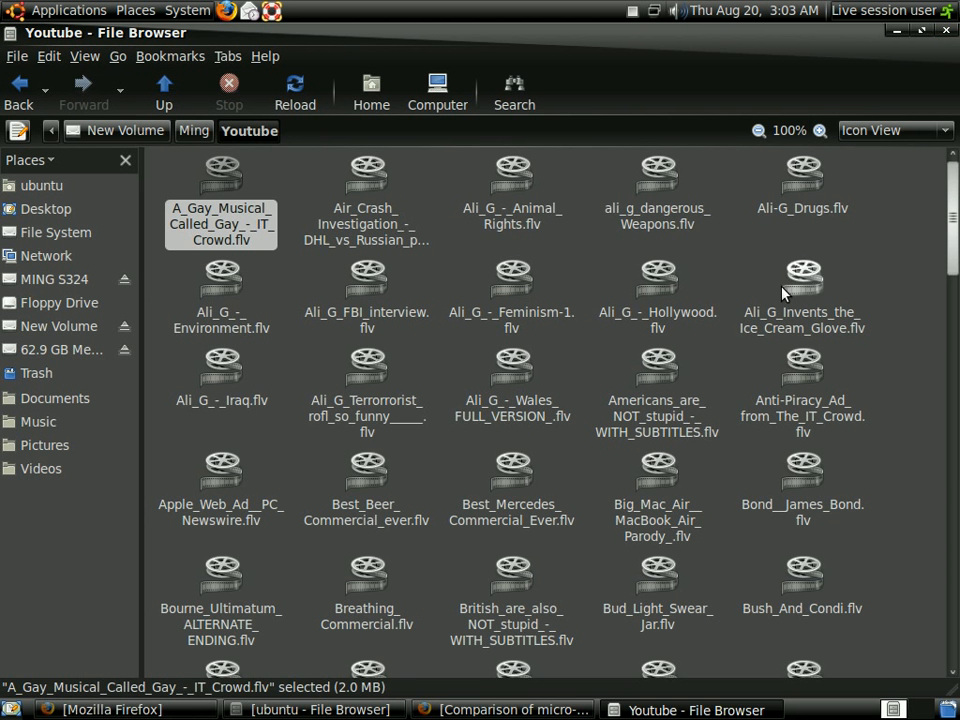
scroll(893, 585, down, 15)
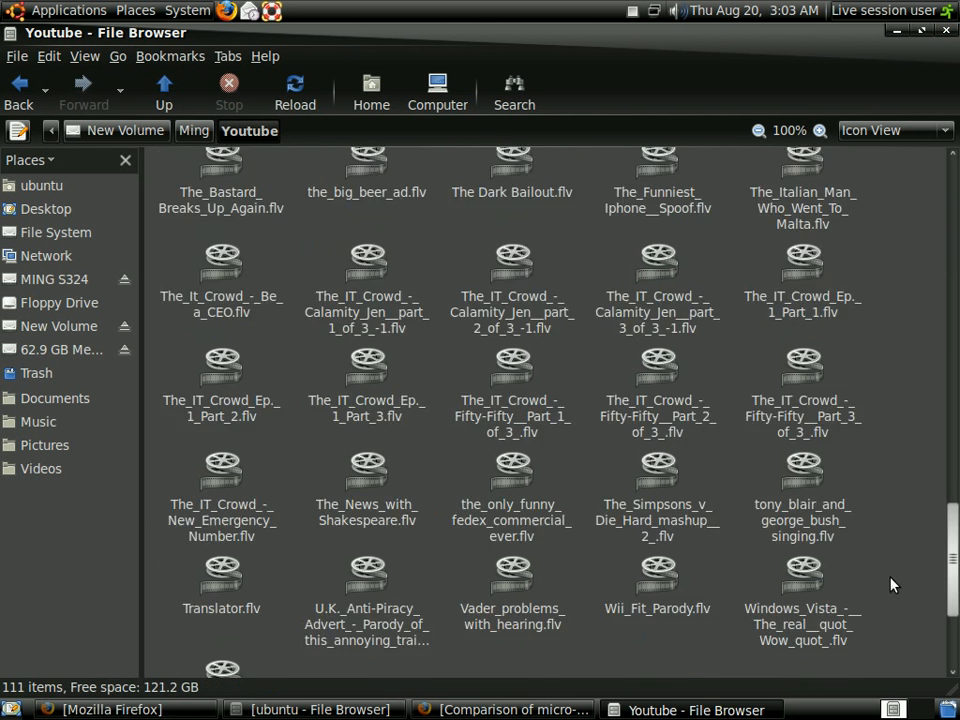
drag(870, 632, 925, 282)
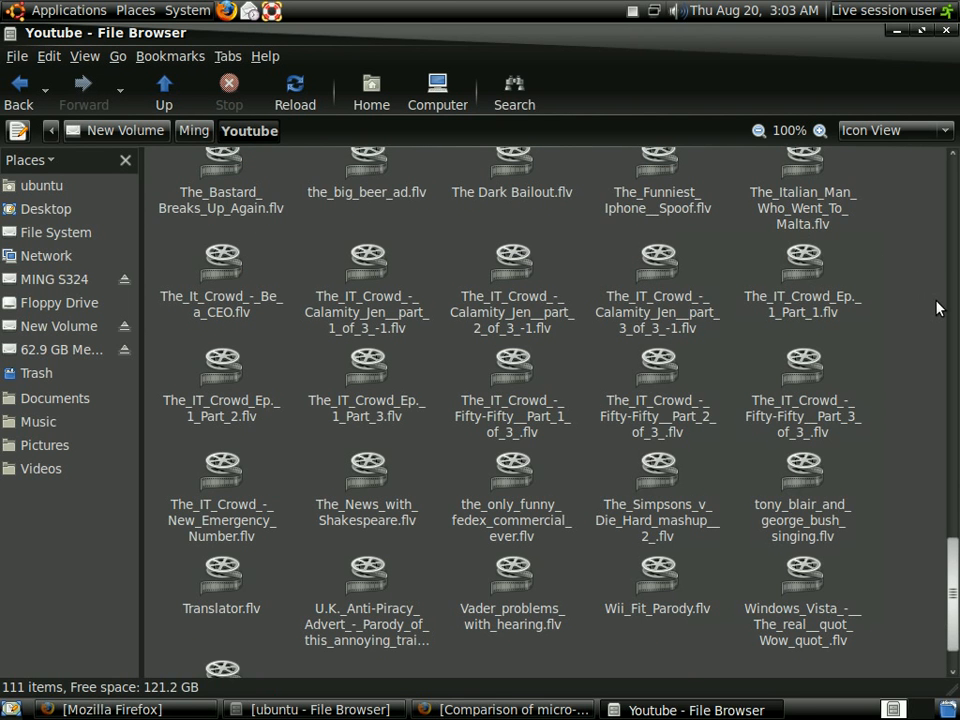
mouse_move(860, 610)
mouse_down()
mouse_move(590, 283)
mouse_move(846, 606)
mouse_up()
click(911, 553)
scroll(893, 180, up, 3)
scroll(893, 180, up, 12)
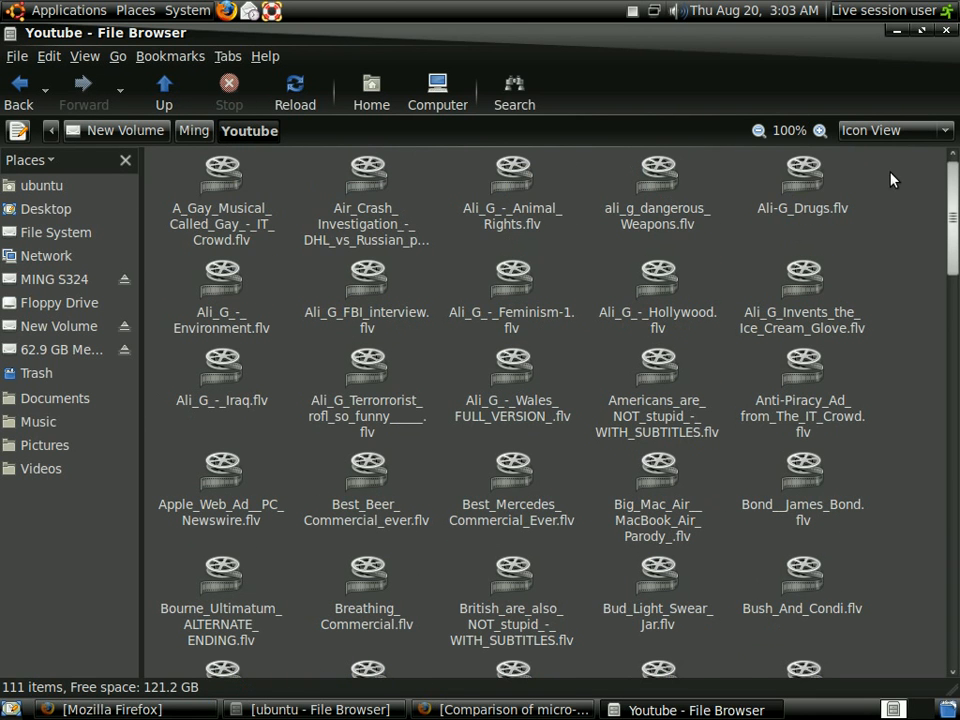
mouse_move(875, 160)
mouse_down()
mouse_move(788, 326)
mouse_move(930, 317)
mouse_up()
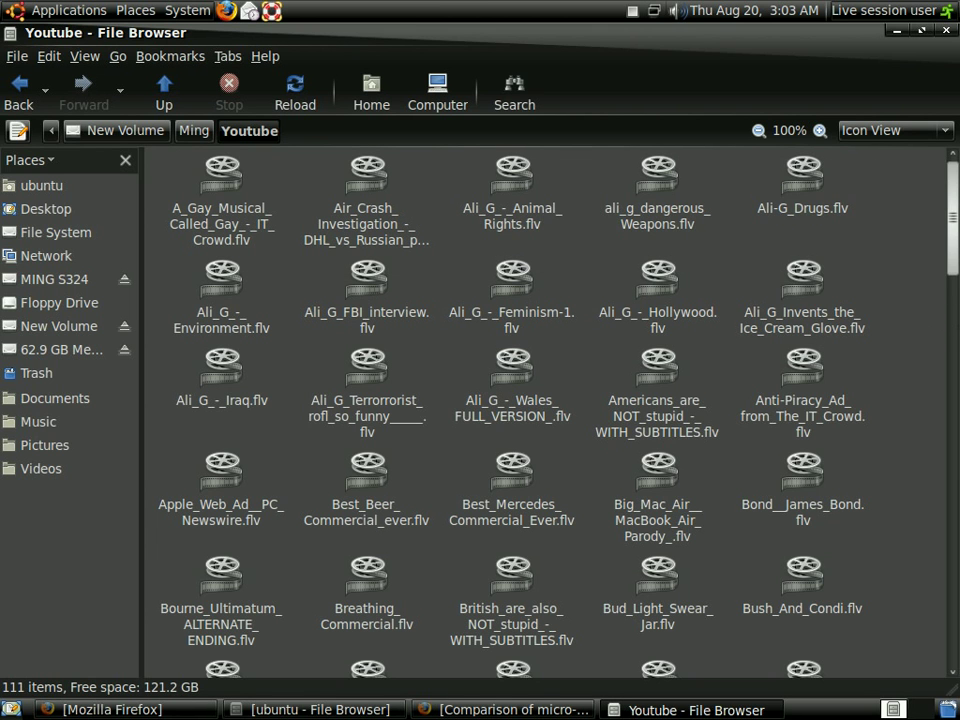
- Close the file browser and start Add/Remove Applications from the Applications menu
click(940, 32)
click(68, 10)
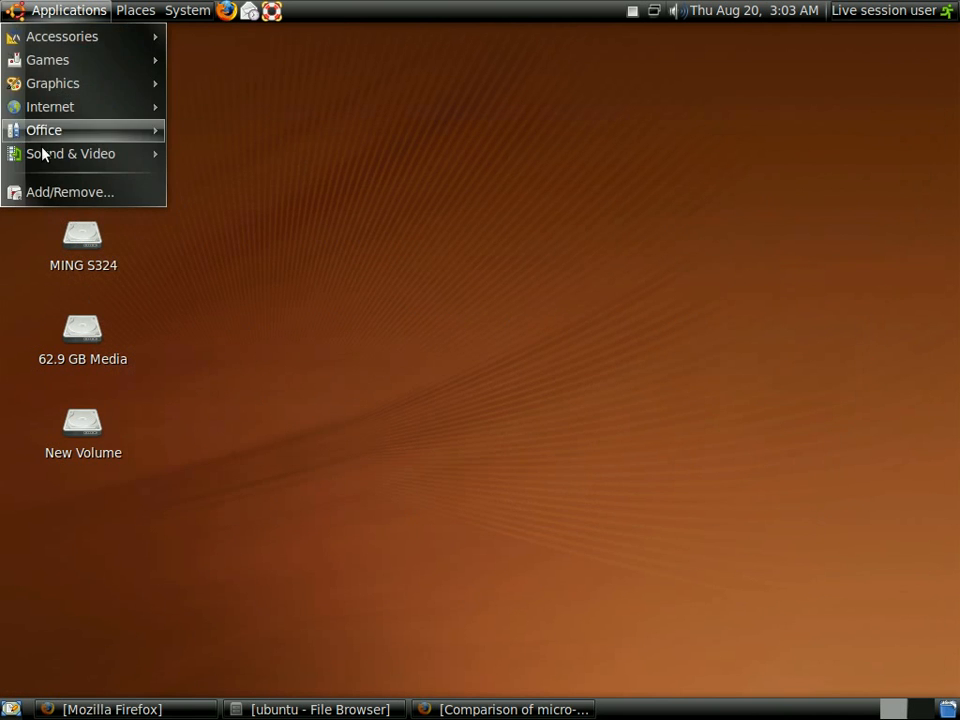
click(68, 195)
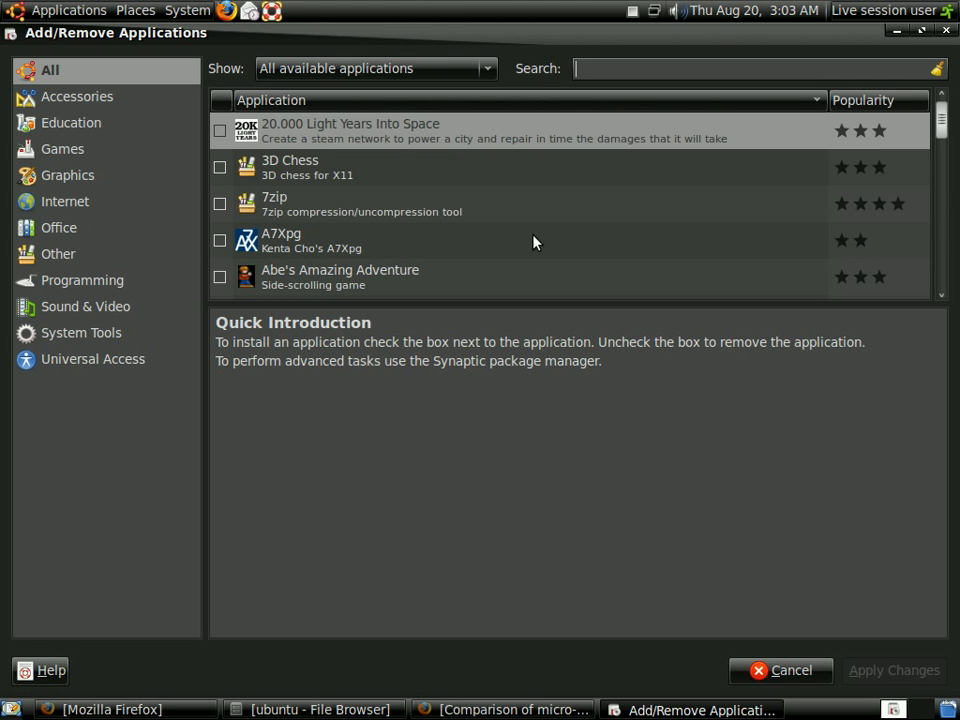
text(restr)
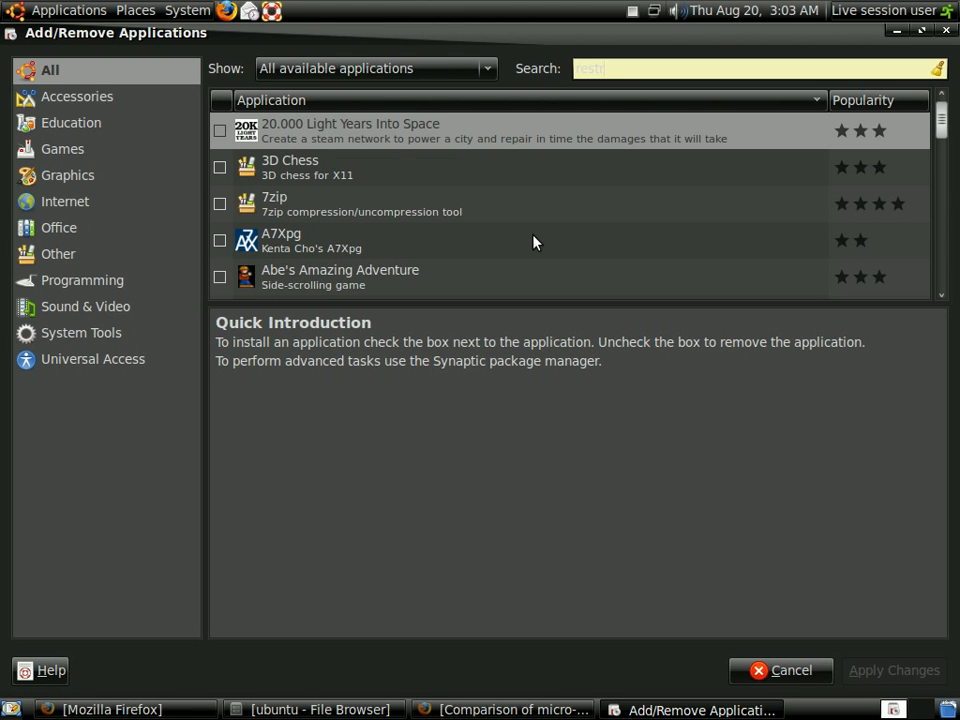
text(icted extra)
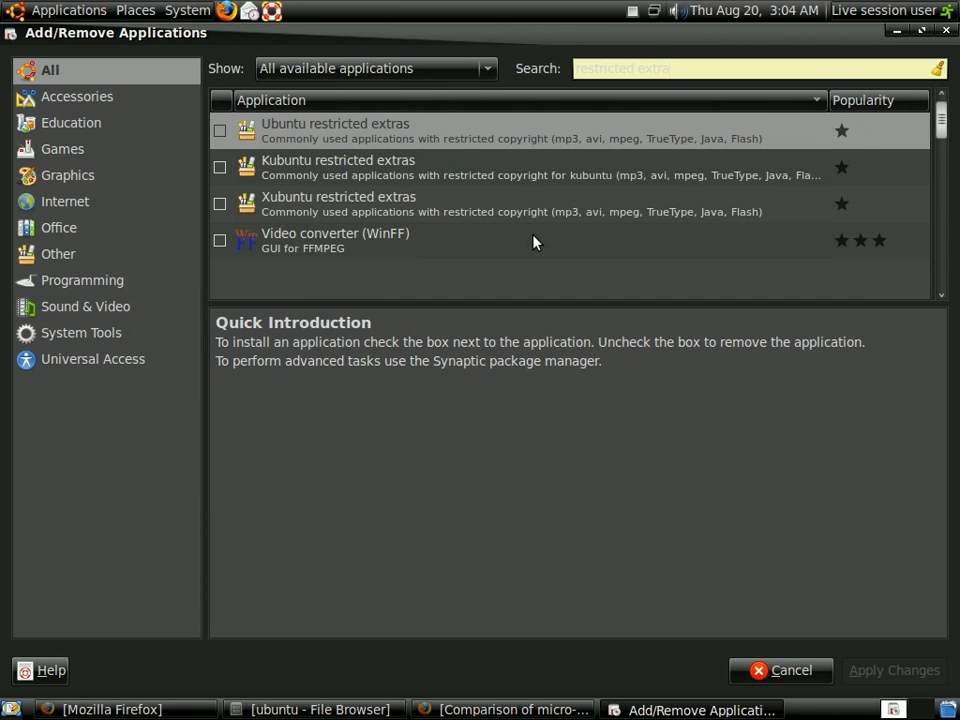
- Compare the Kubuntu, Xubuntu and Ubuntu restricted extras results, settling on Ubuntu restricted extras
click(288, 180)
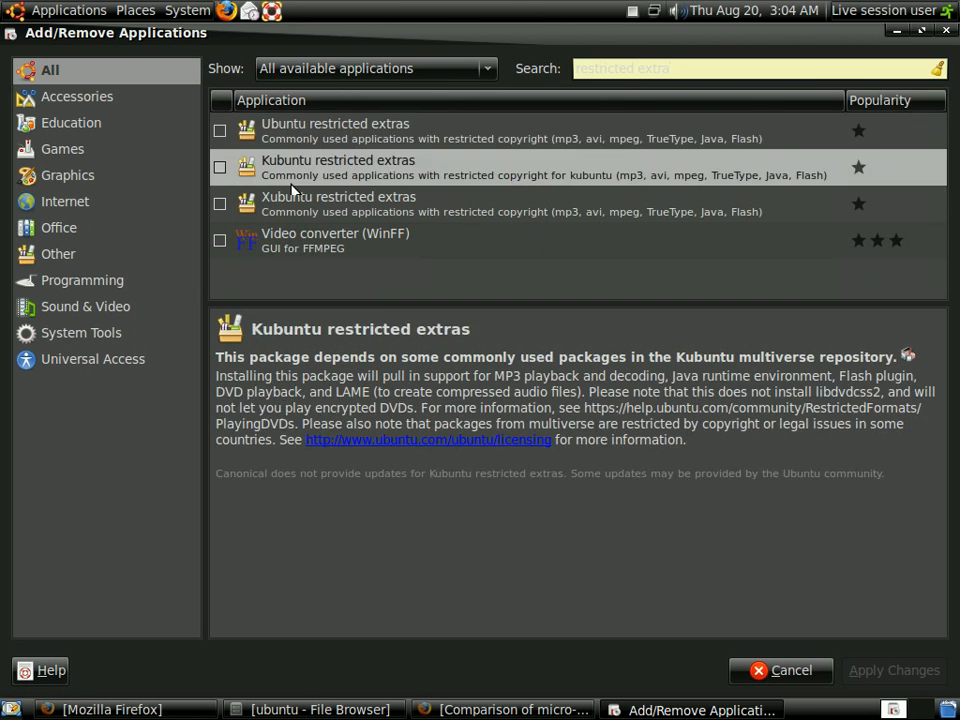
click(288, 199)
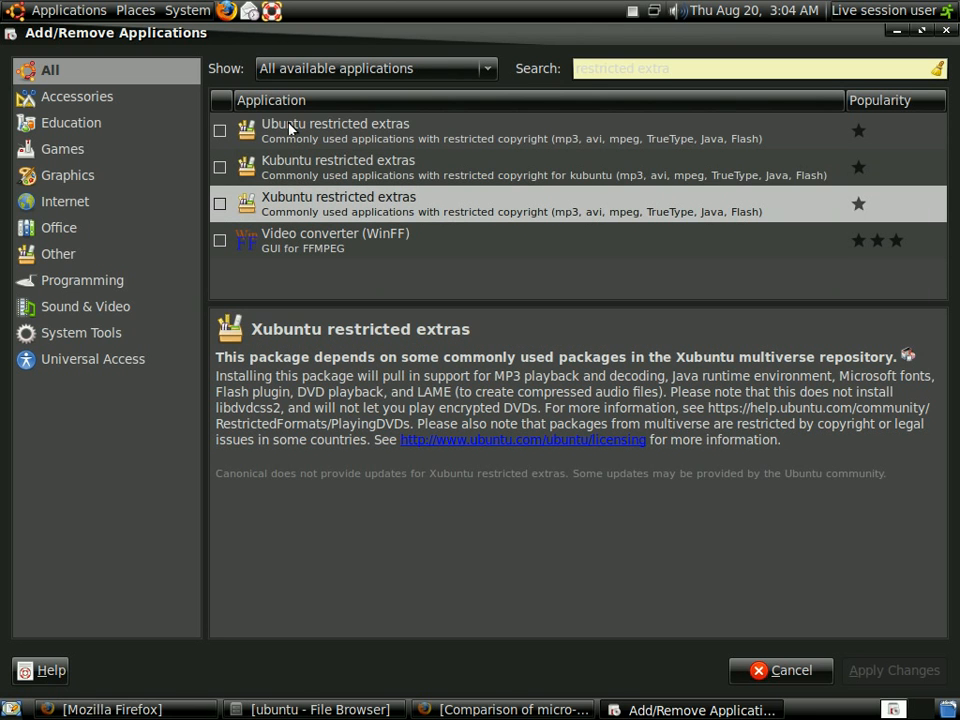
click(290, 128)
click(317, 178)
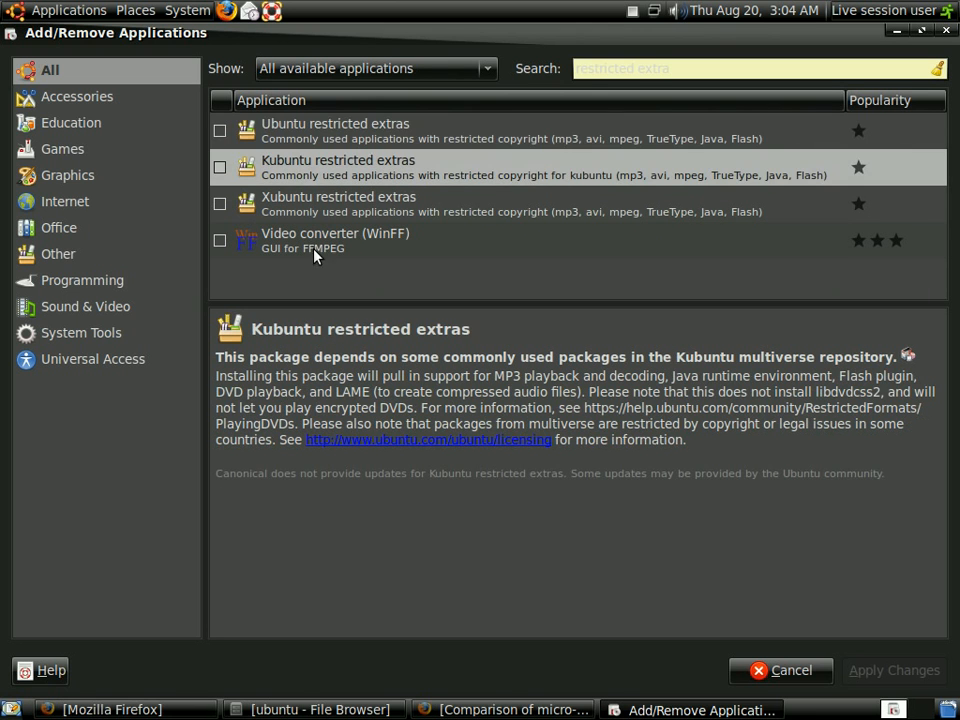
click(300, 207)
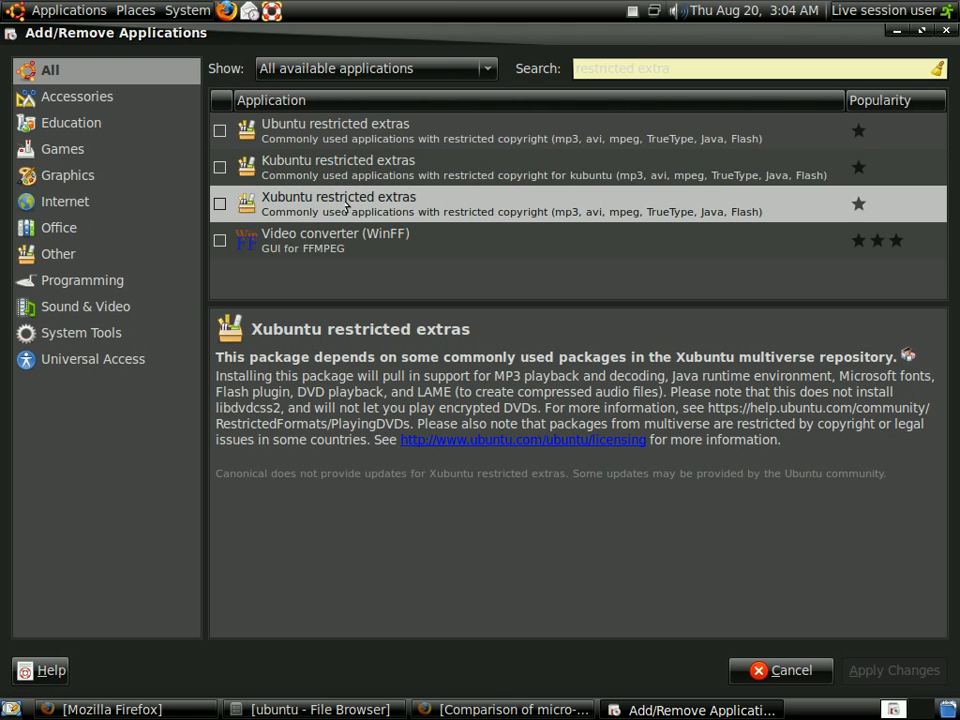
click(304, 133)
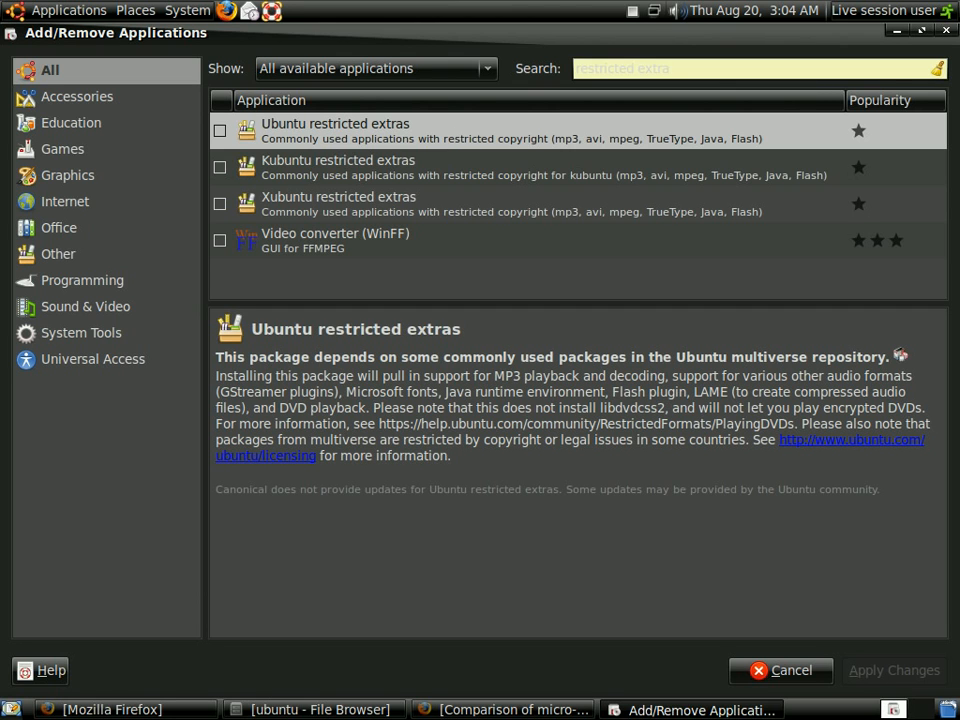
- Read the Ubuntu restricted extras description, highlighting its opening and the MP3 mention
drag(218, 375, 535, 378)
click(490, 379)
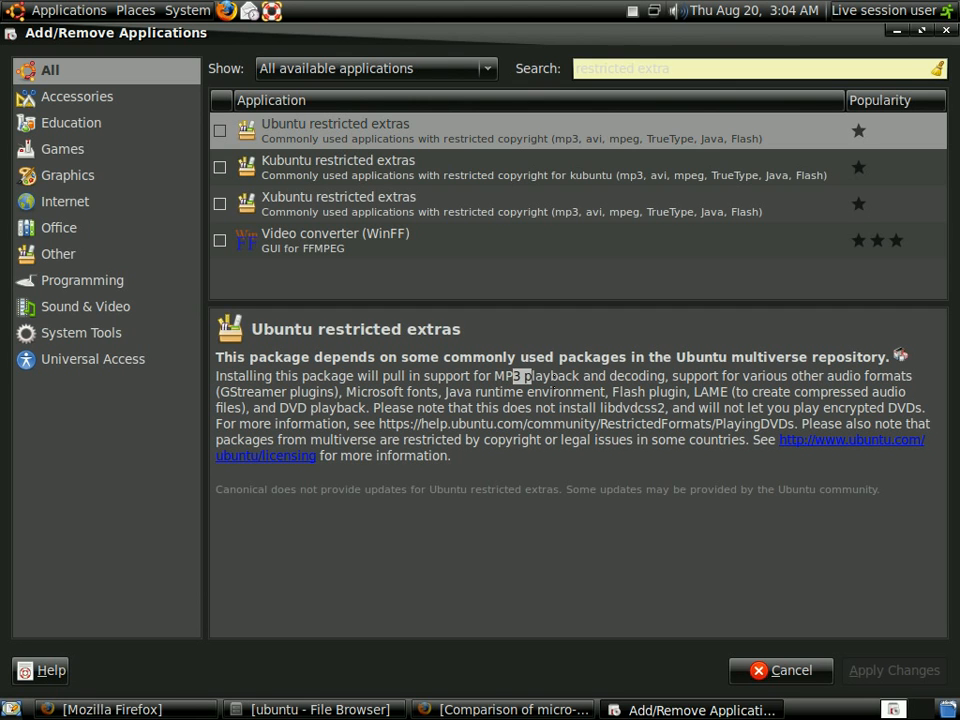
click(580, 378)
click(4, 8)
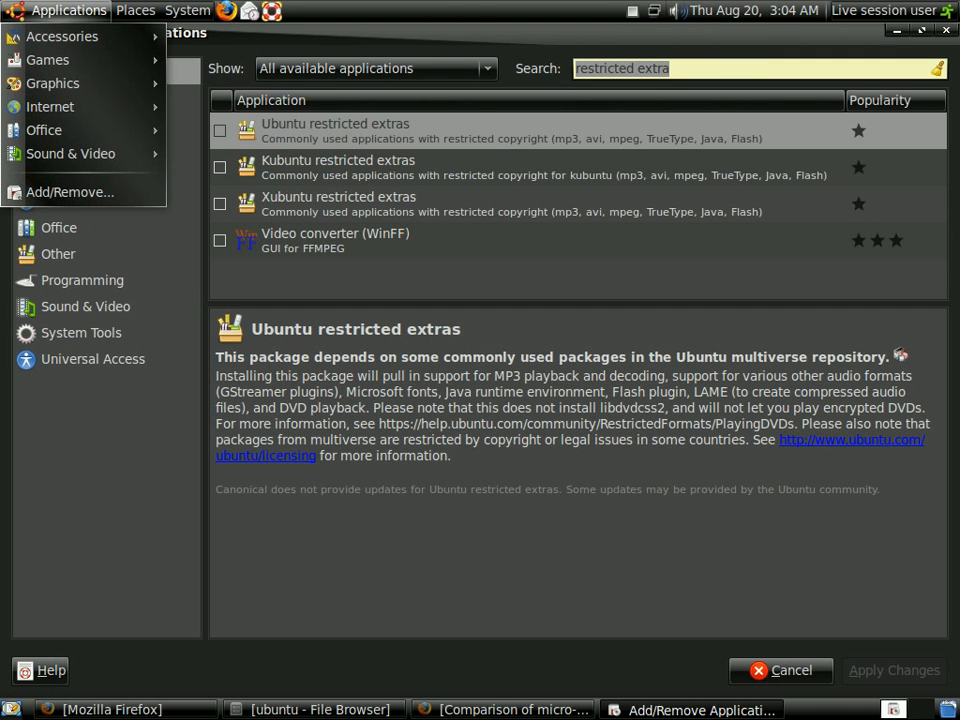
- Close Add/Remove Applications and relaunch it from Applications > Add/Remove... with a fresh catalogue
click(75, 192)
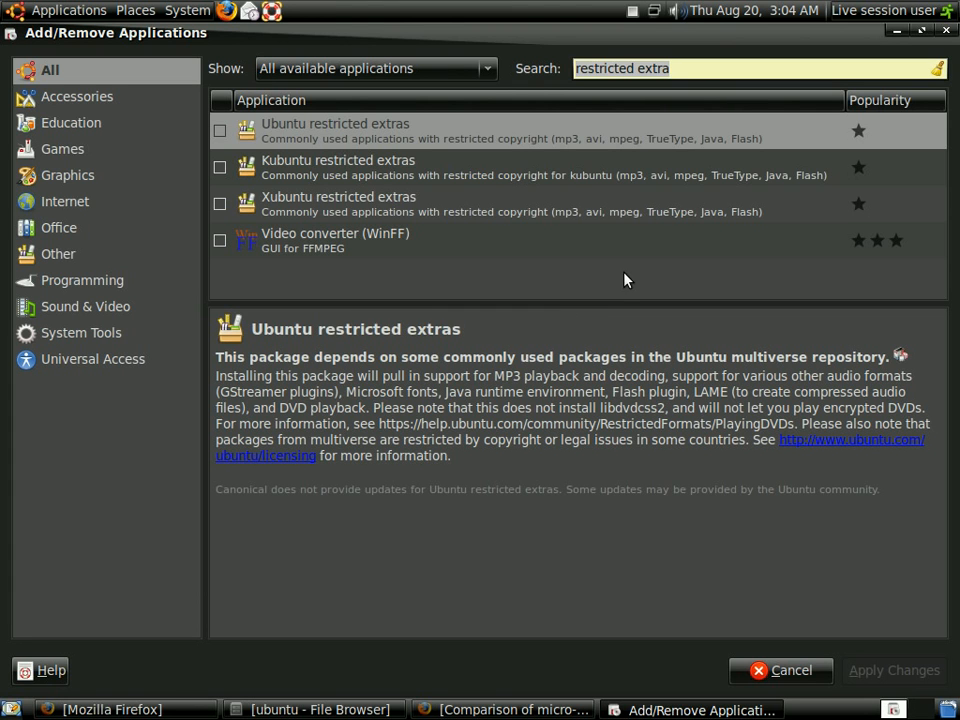
click(945, 30)
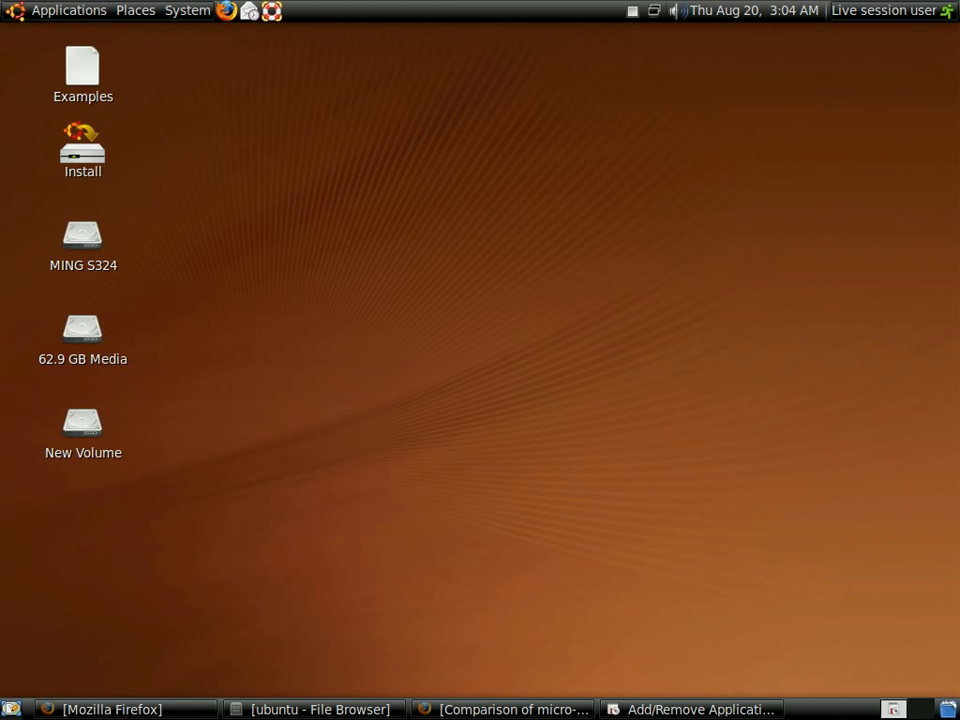
click(68, 10)
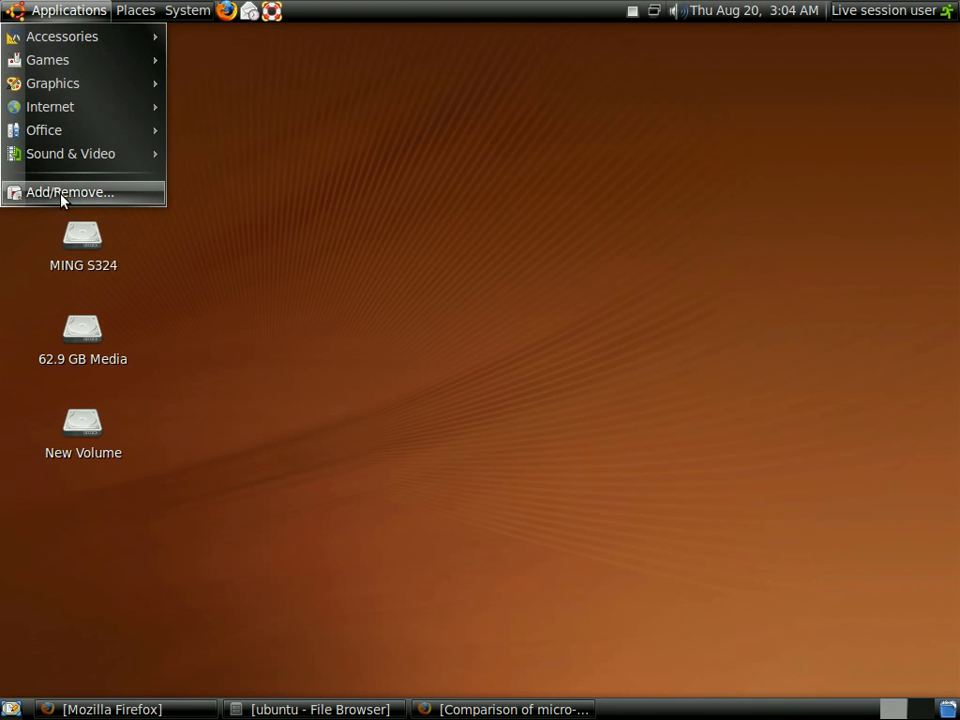
click(62, 192)
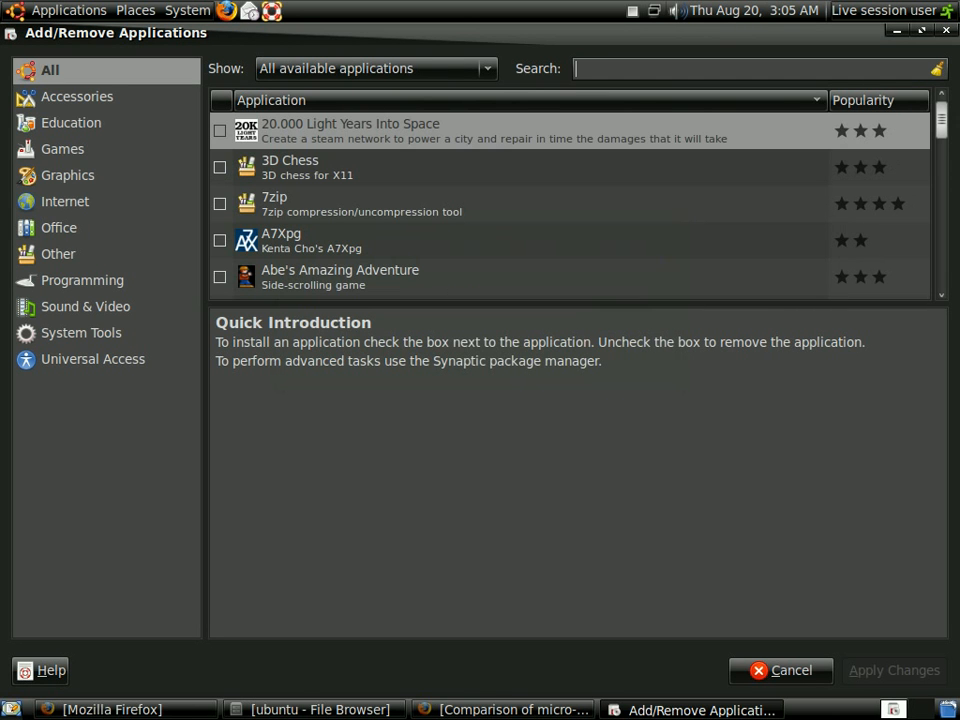
scroll(480, 290, down, 10)
scroll(480, 290, down, 3)
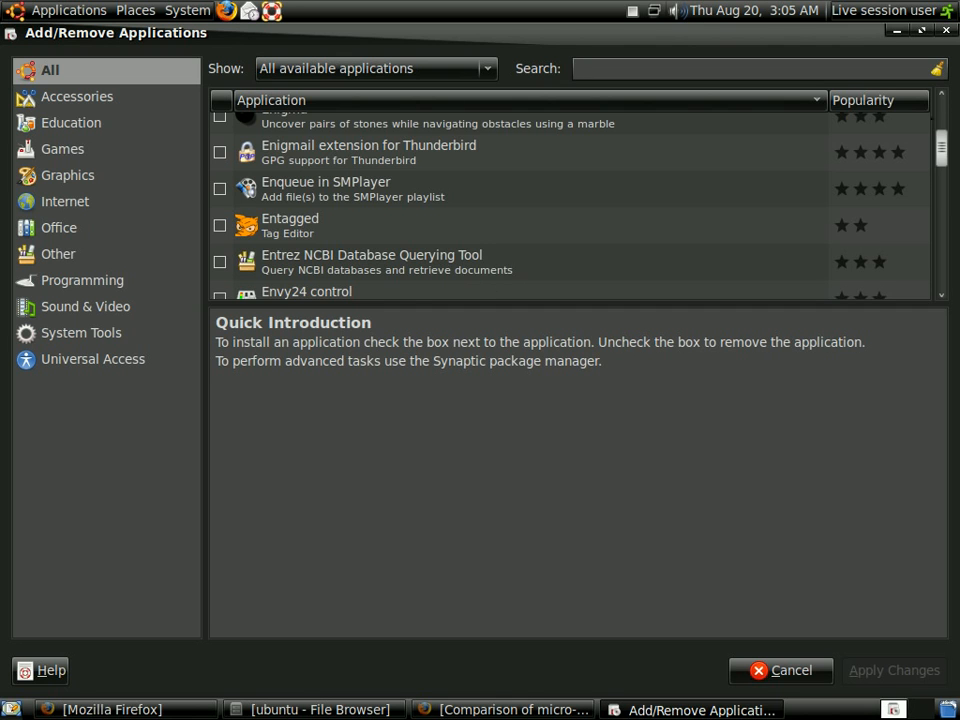
drag(940, 147, 938, 105)
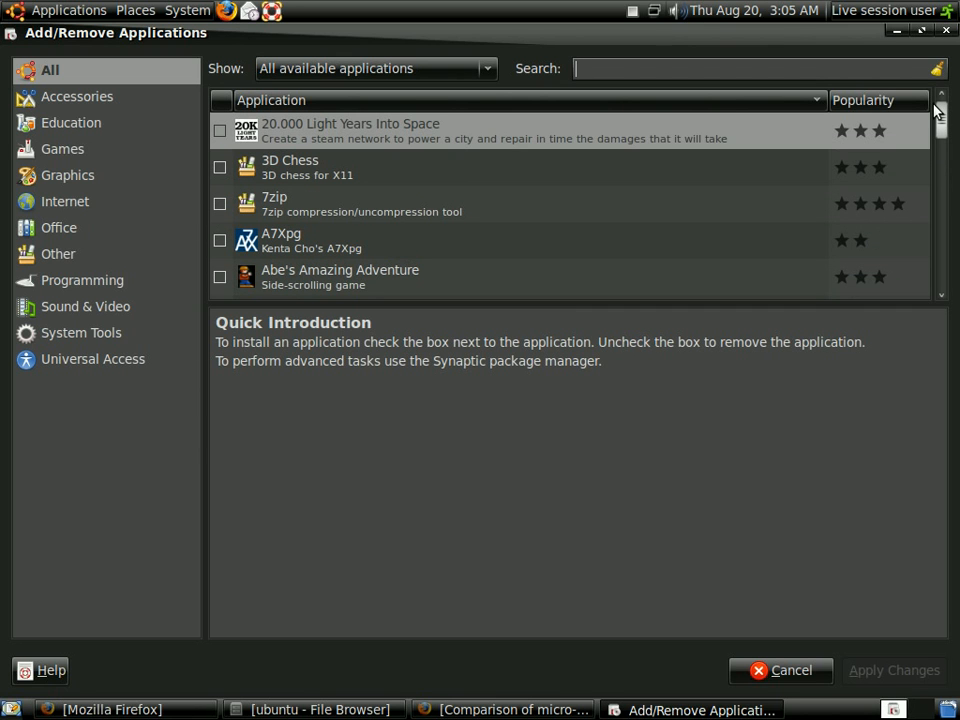
text(d)
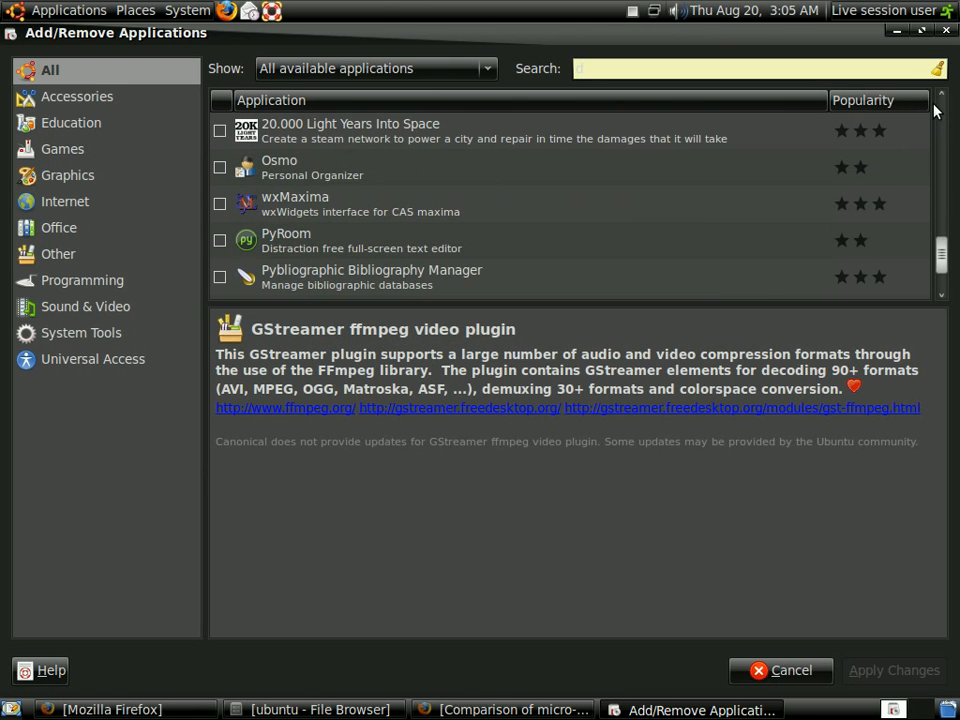
- Clear the stray search letter and browse Accessories, Education, Graphics, then All categories
key(BackSpace)
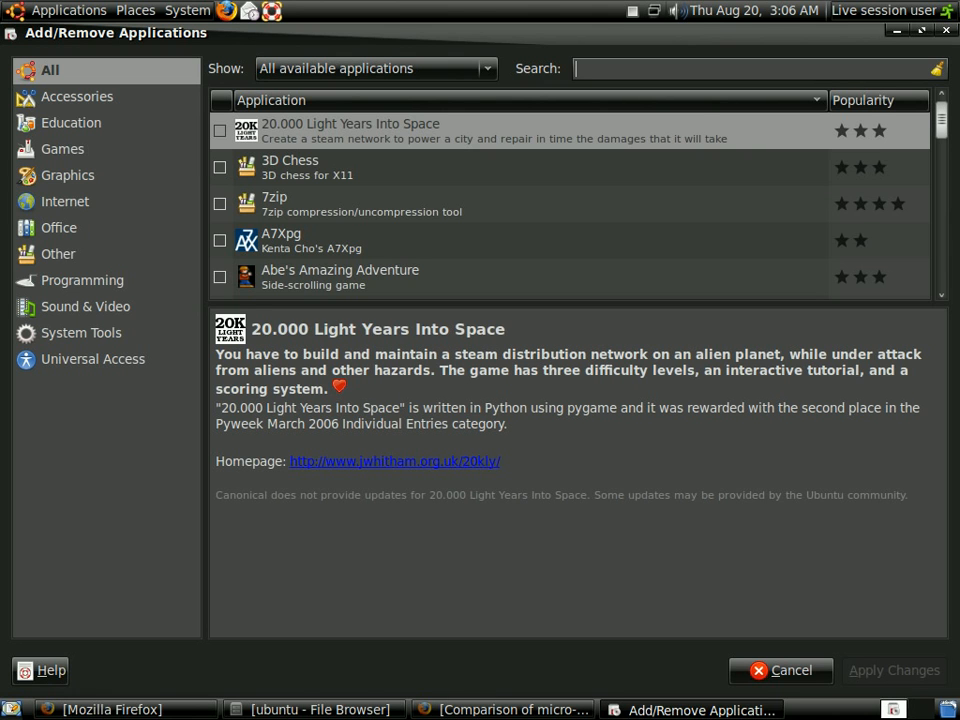
click(70, 95)
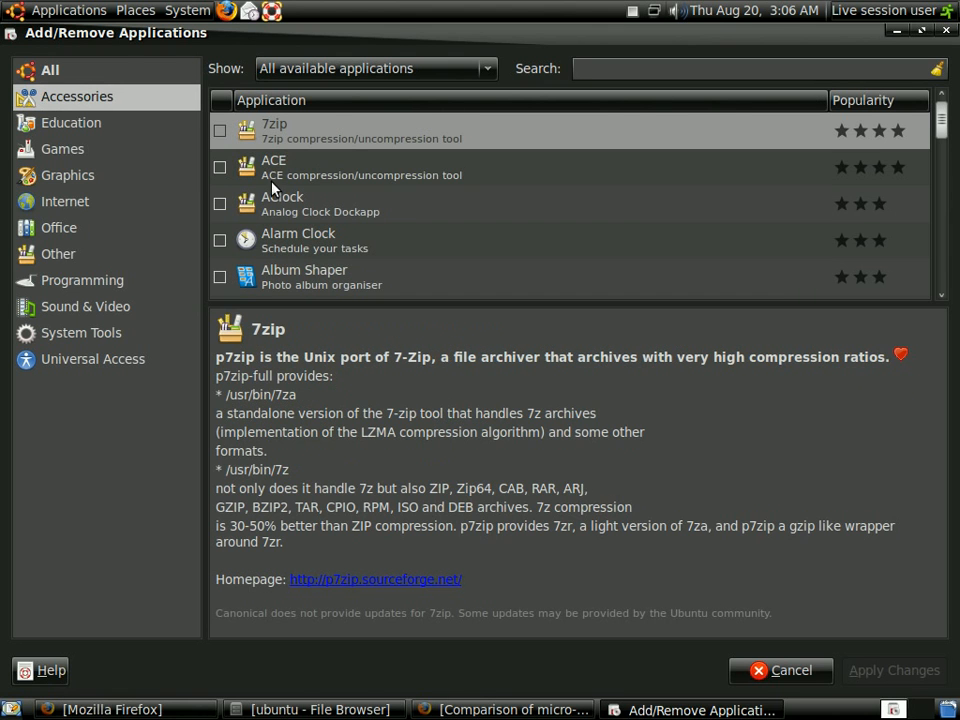
click(45, 120)
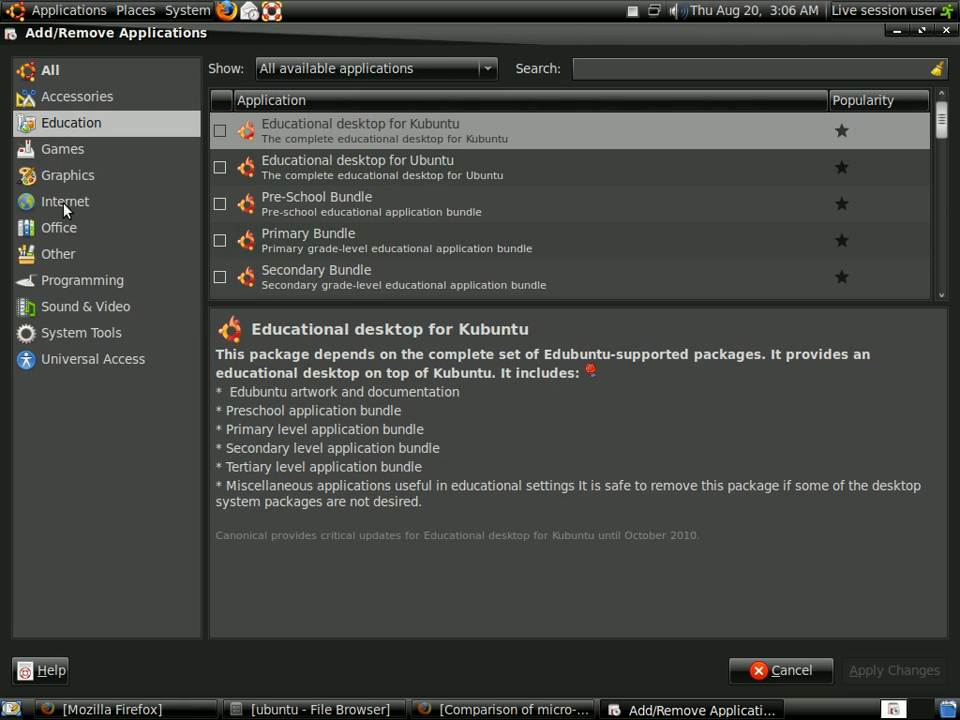
click(70, 173)
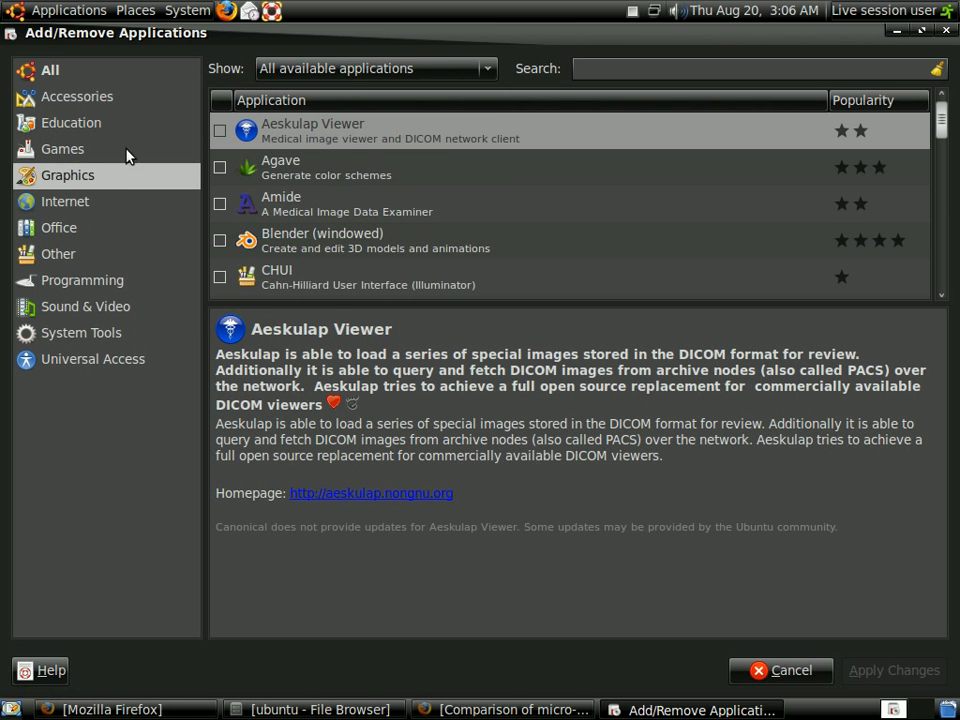
click(68, 71)
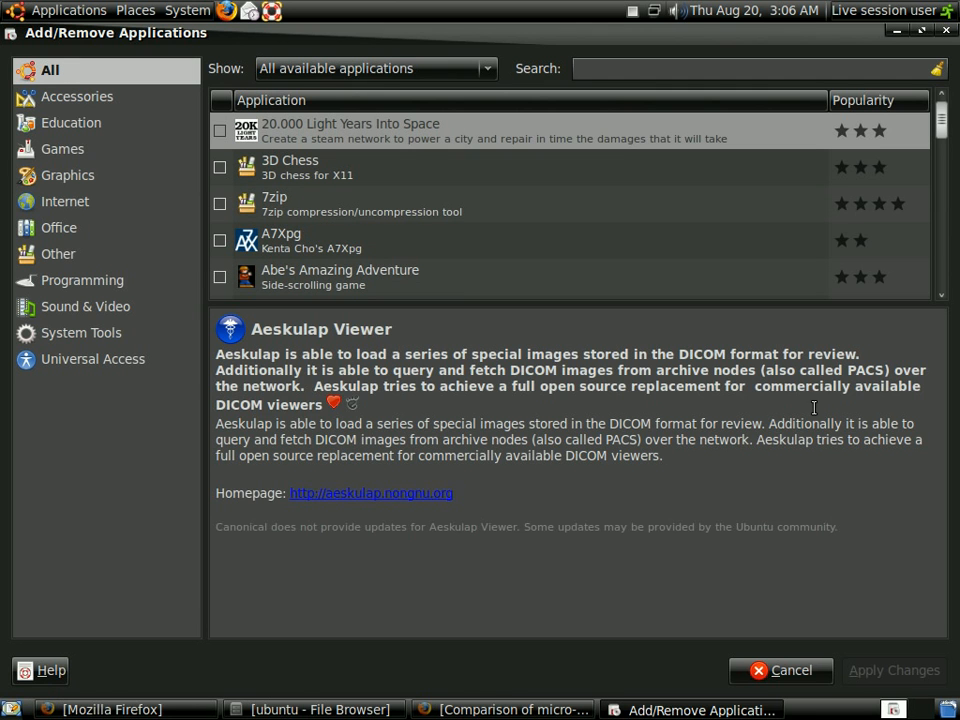
- Close Add/Remove Applications, leaving the desktop with the session menu showing
click(943, 28)
drag(693, 313, 943, 432)
click(955, 8)
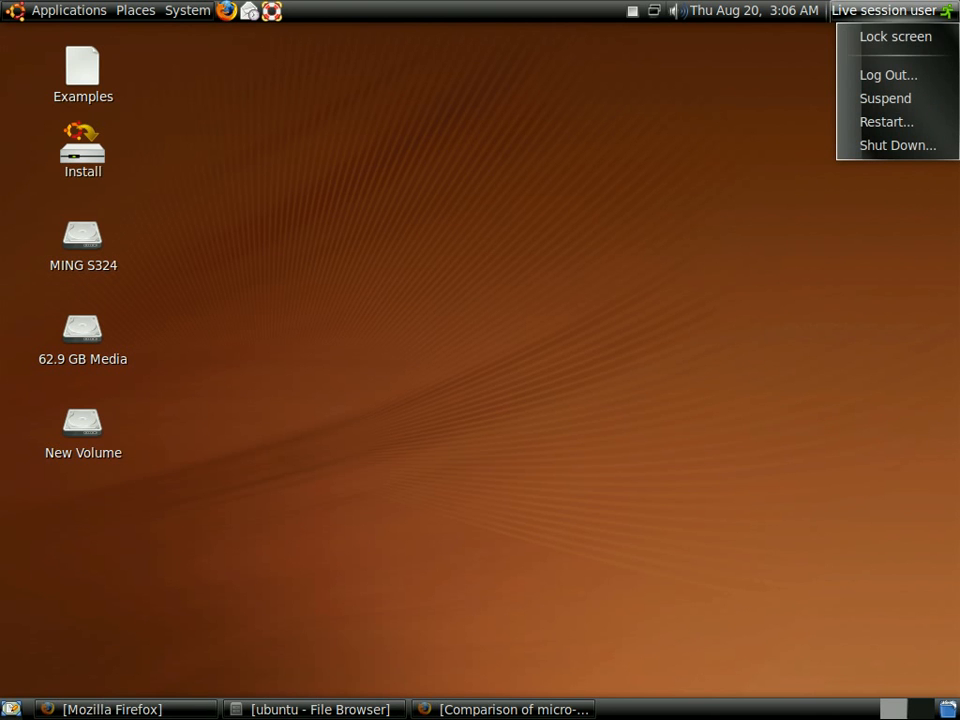
click(68, 10)
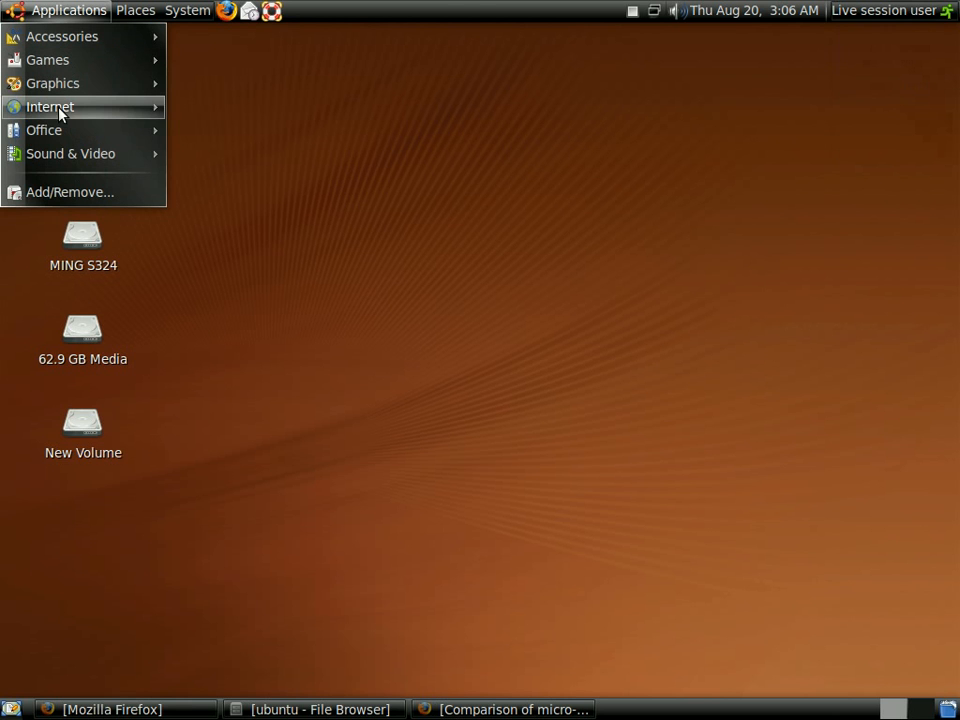
mouse_move(50, 107)
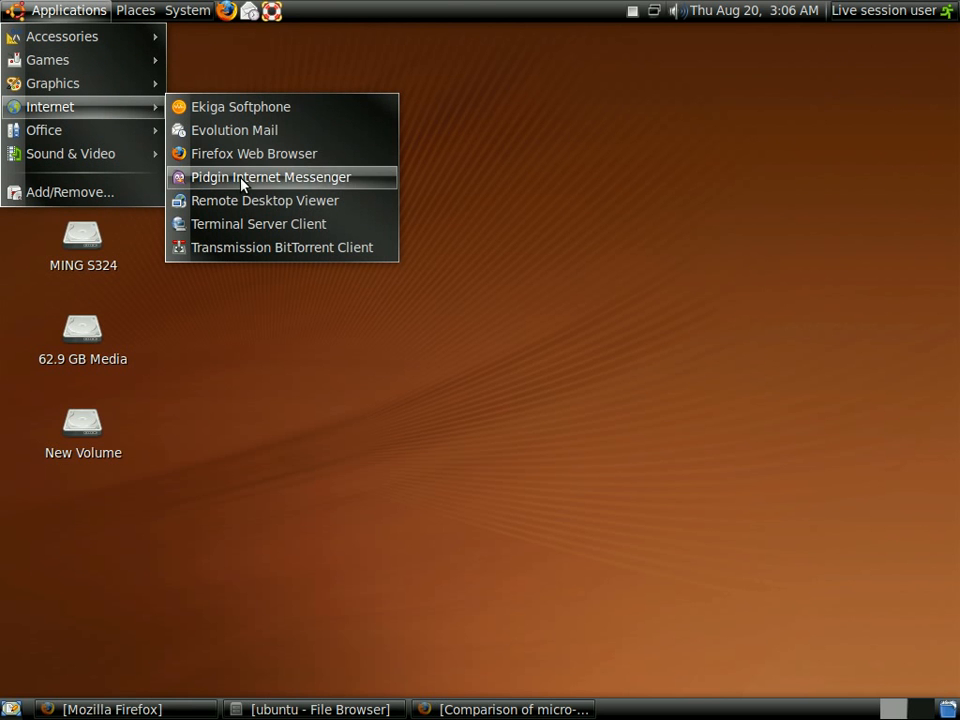
click(797, 238)
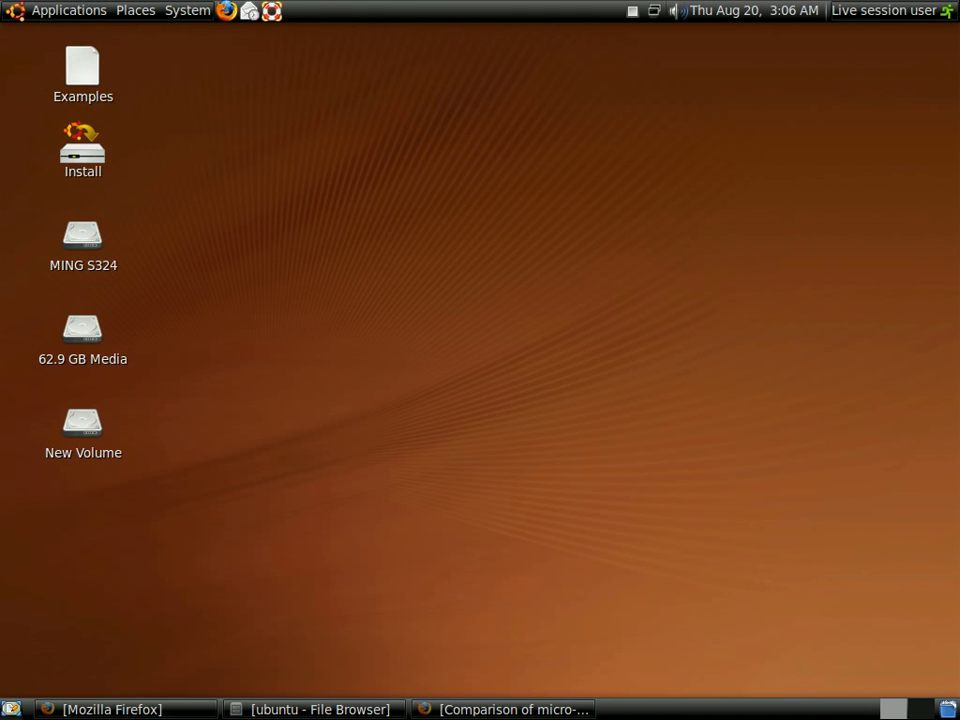
click(885, 10)
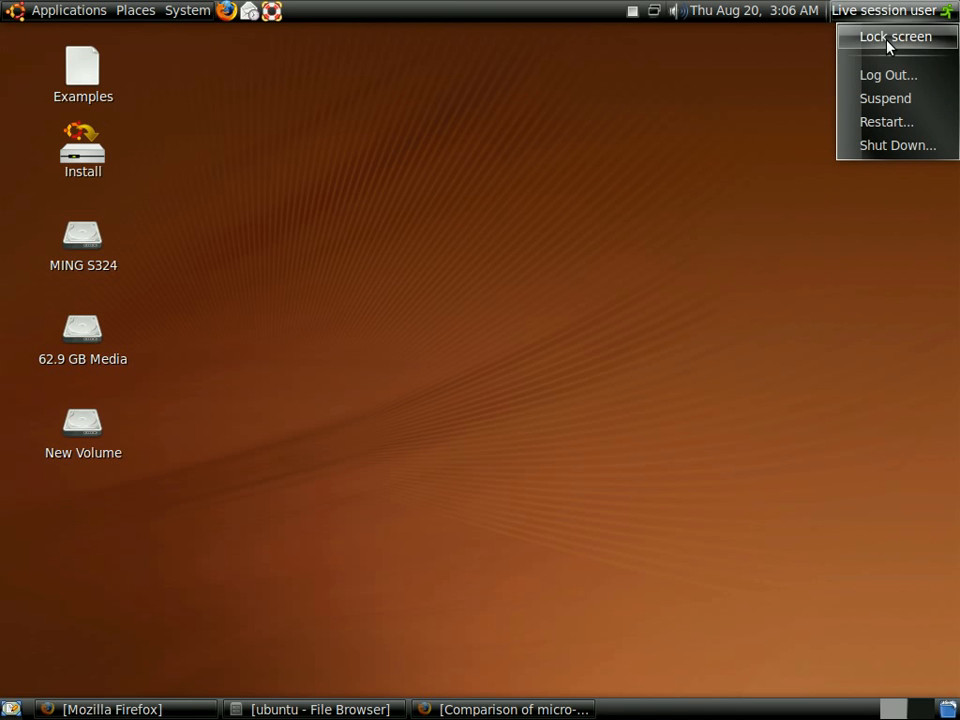
click(443, 341)
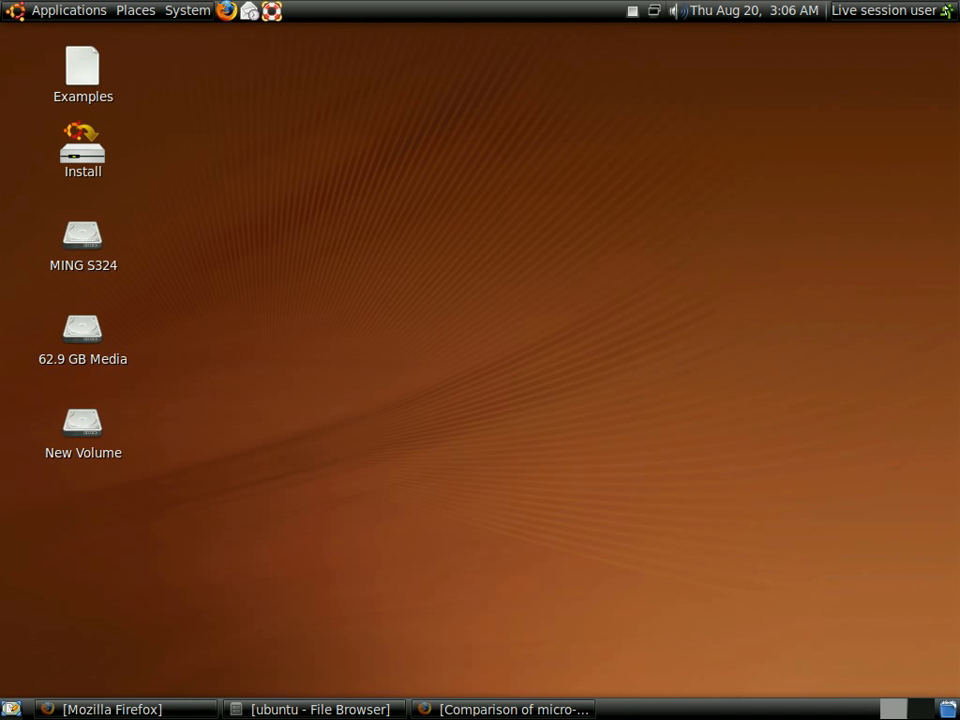
click(945, 10)
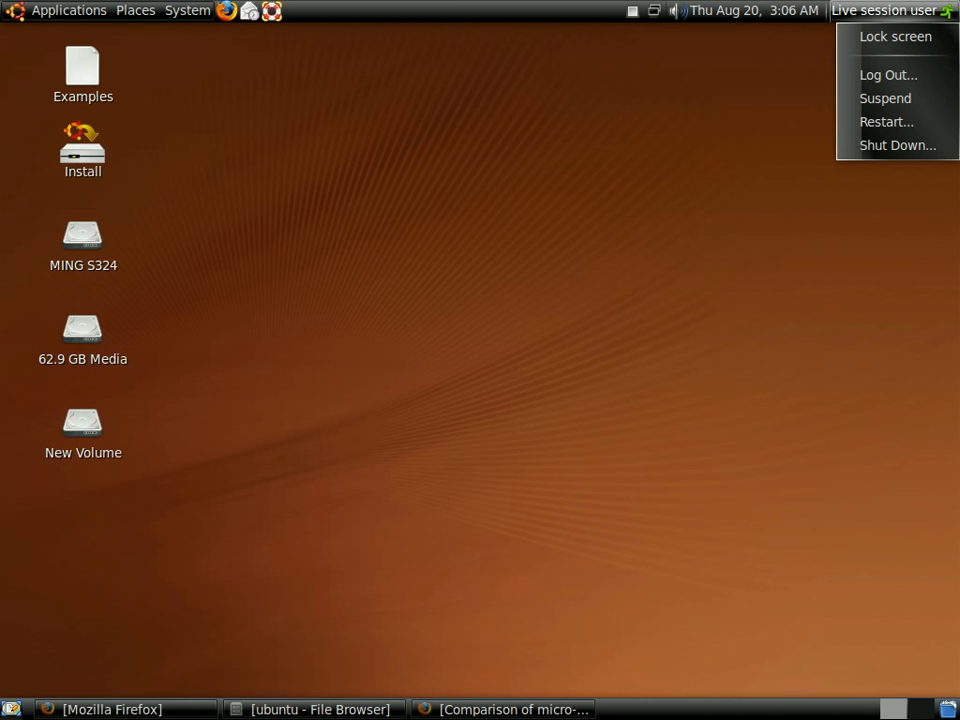
click(880, 36)
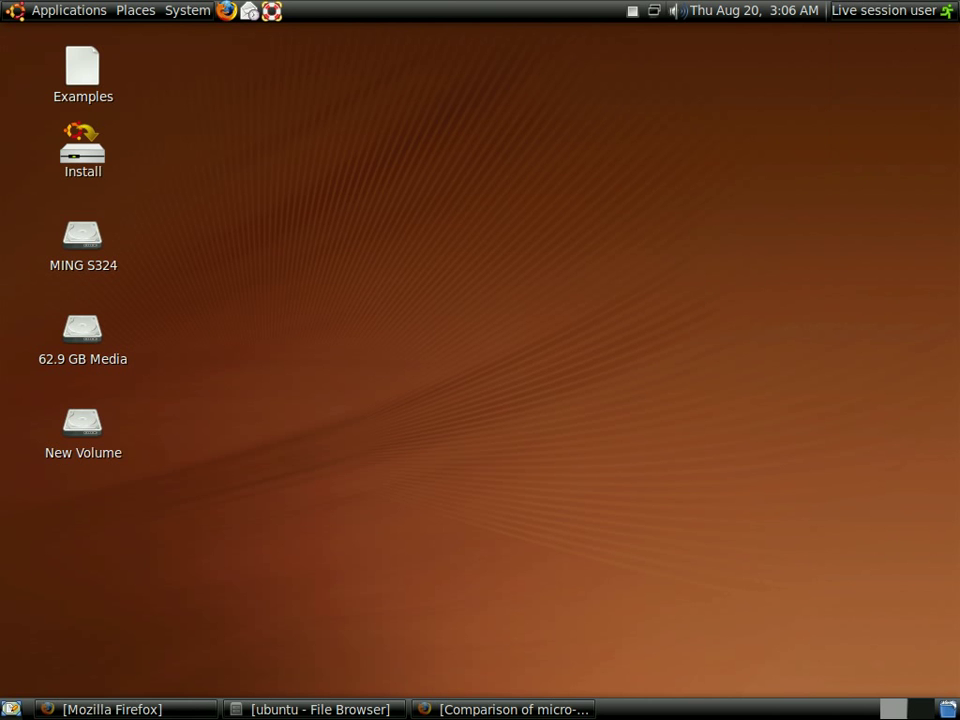
click(896, 10)
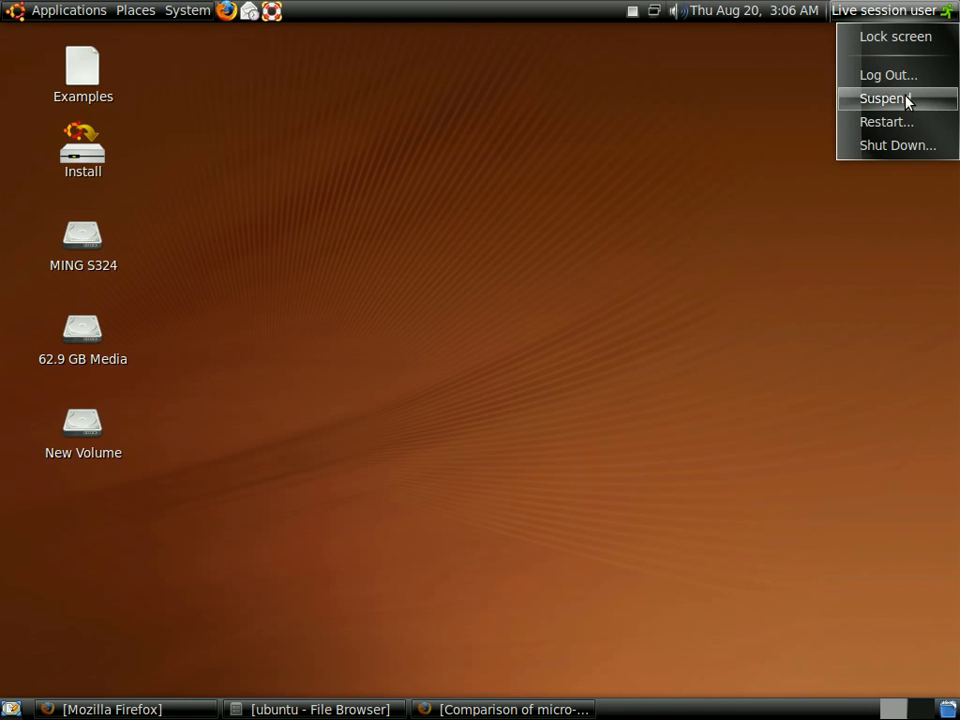
key(Escape)
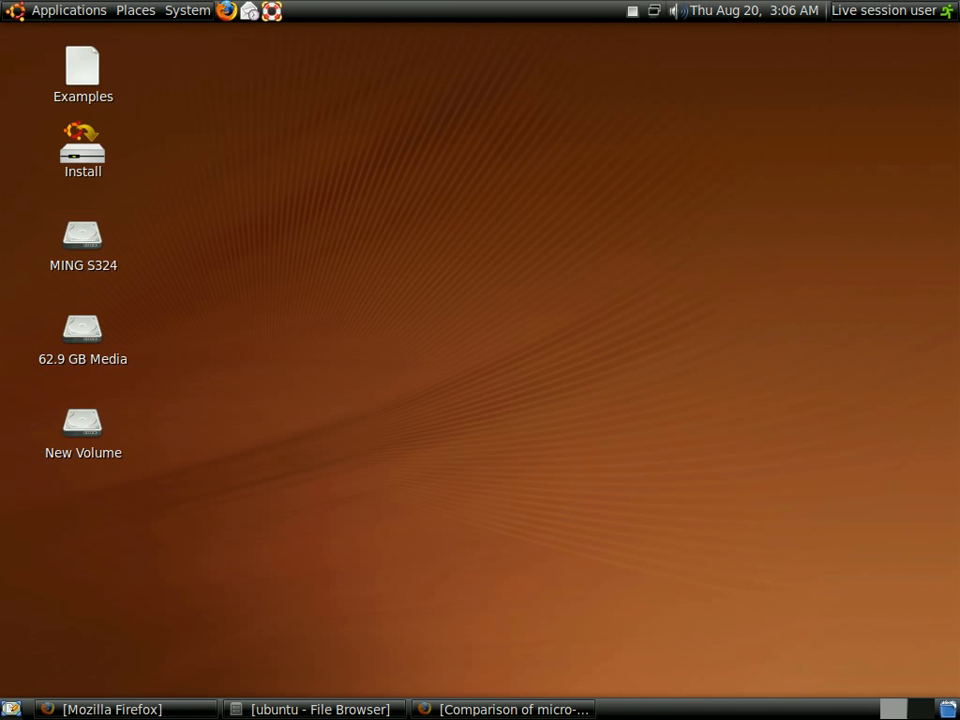